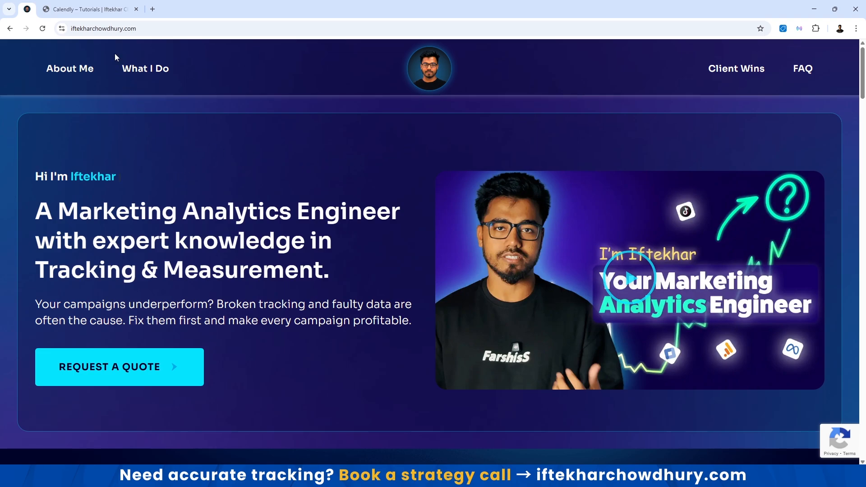
Copy the Calendly event listener script from the blog article on tracking Calendly with GTM and GA4.
{"action": "left_click", "coordinate": [100, 13]}
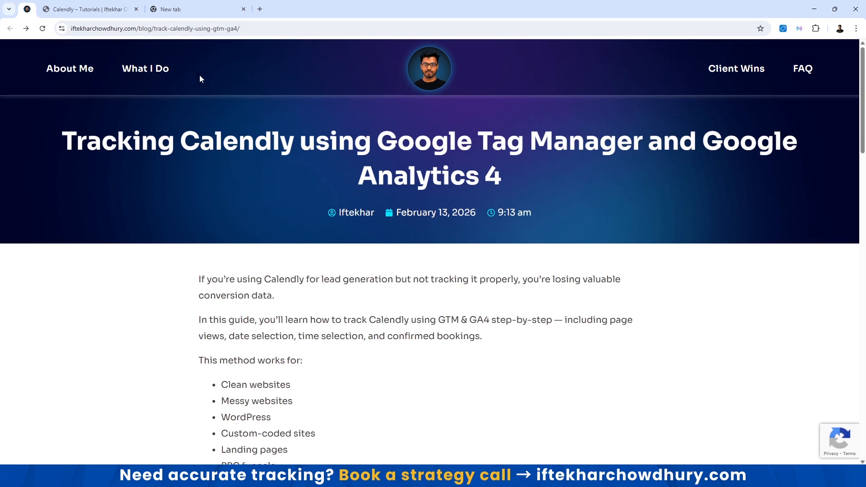
{"action": "scroll", "coordinate": [325, 228], "scroll_direction": "down", "scroll_amount": 10}
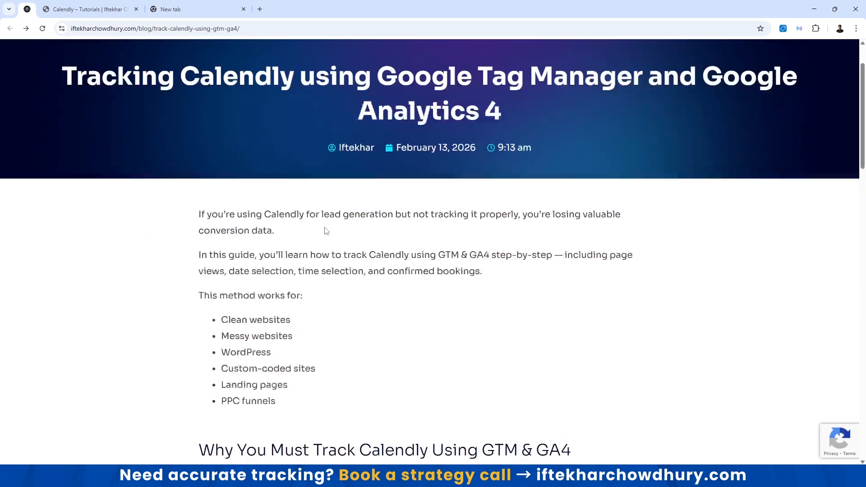
{"action": "scroll", "coordinate": [325, 228], "scroll_direction": "down", "scroll_amount": 4}
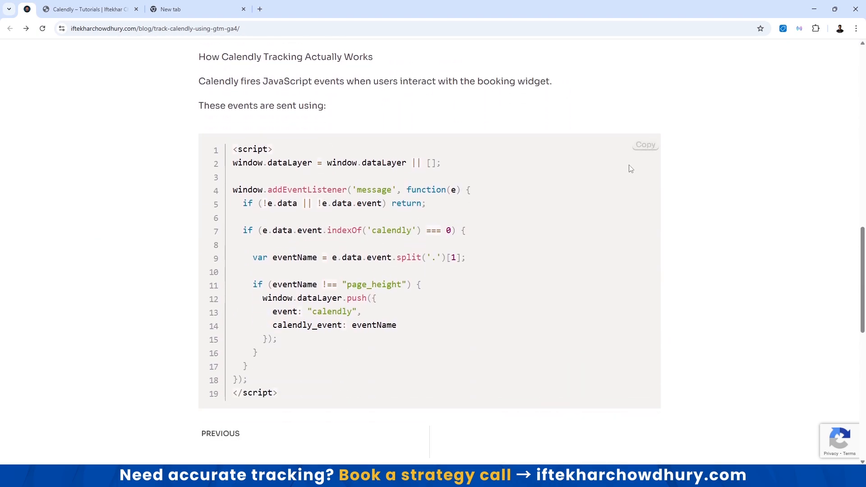
{"action": "left_click", "coordinate": [647, 147]}
Open Google Tag Manager in the empty browser tab and show the tags of the tutorials website's container.
{"action": "left_click", "coordinate": [178, 12]}
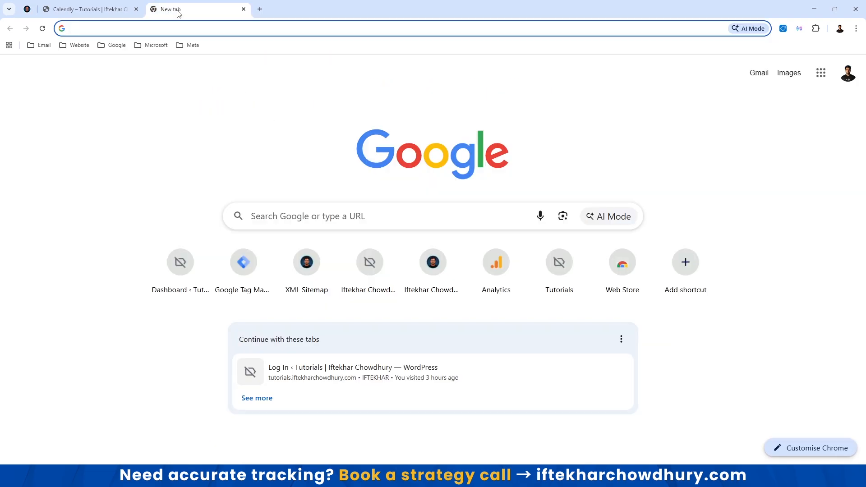
{"action": "left_click", "coordinate": [150, 27]}
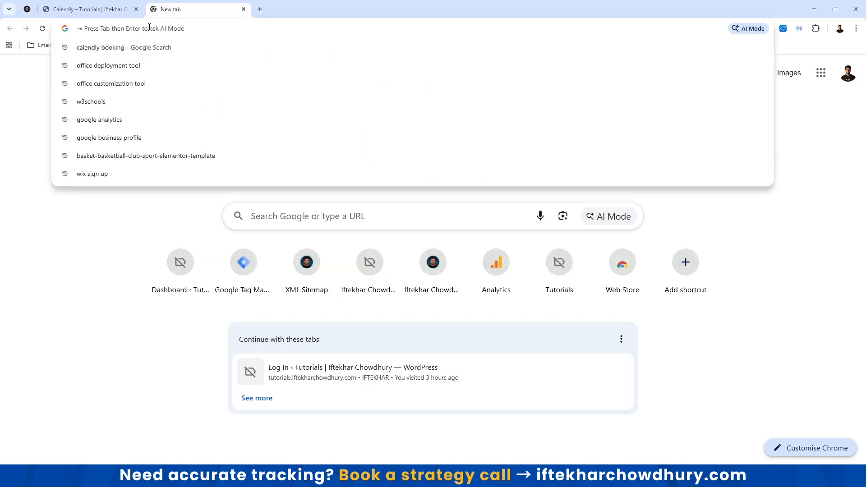
{"action": "type", "text": "tag"}
{"action": "key", "text": "Return"}
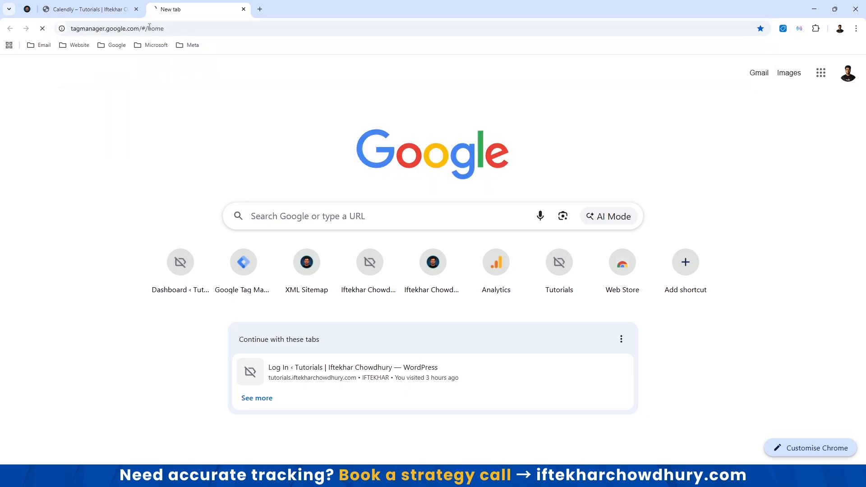
{"action": "left_click", "coordinate": [56, 201]}
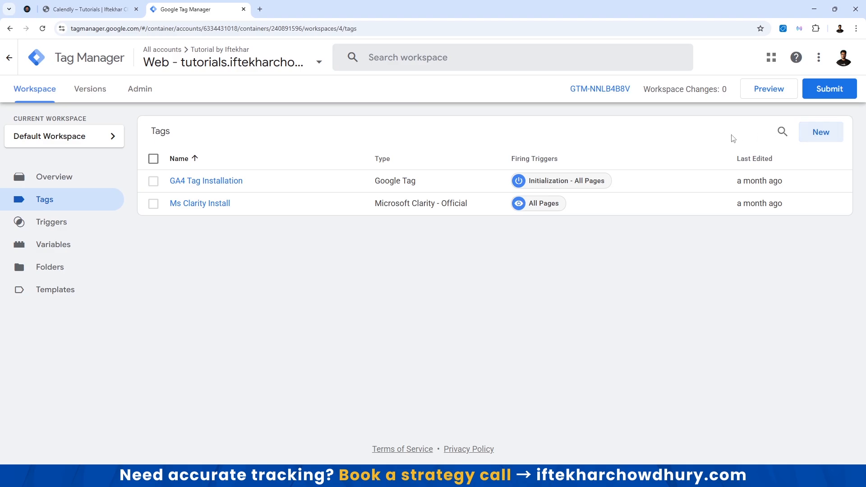
Create a new Custom HTML tag and paste the copied Calendly listener script into its HTML code.
{"action": "left_click", "coordinate": [812, 132]}
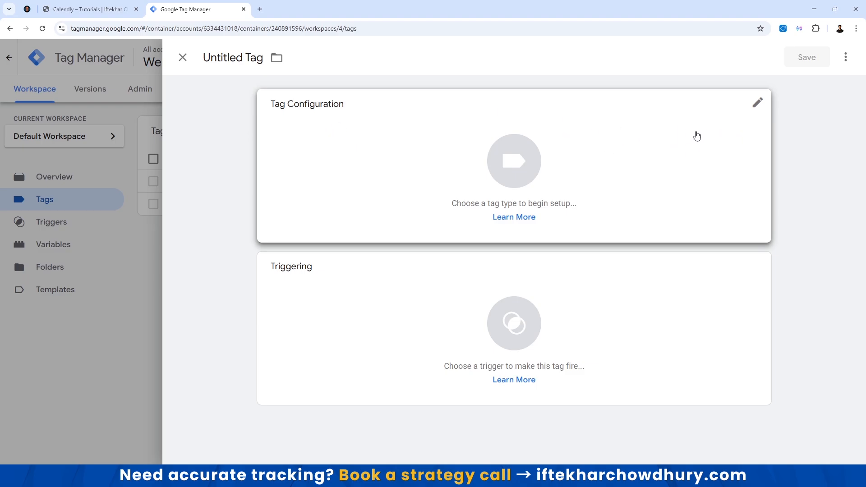
{"action": "left_click", "coordinate": [754, 112]}
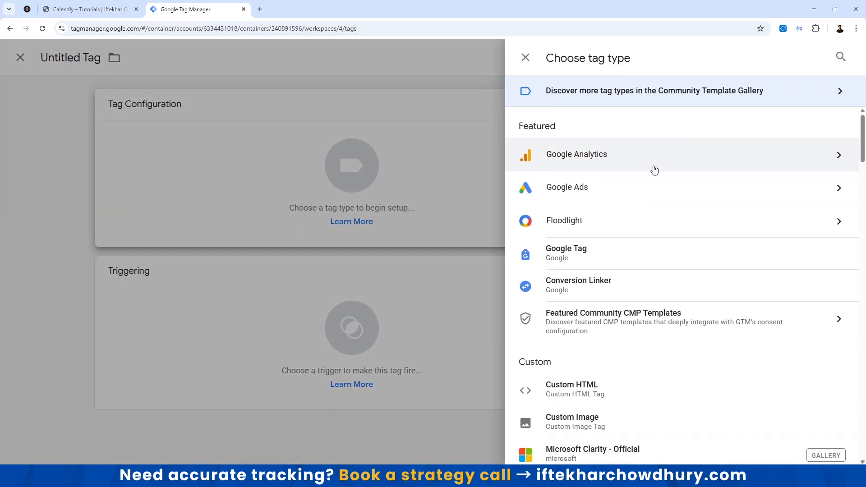
{"action": "scroll", "coordinate": [590, 198], "scroll_direction": "down", "scroll_amount": 2}
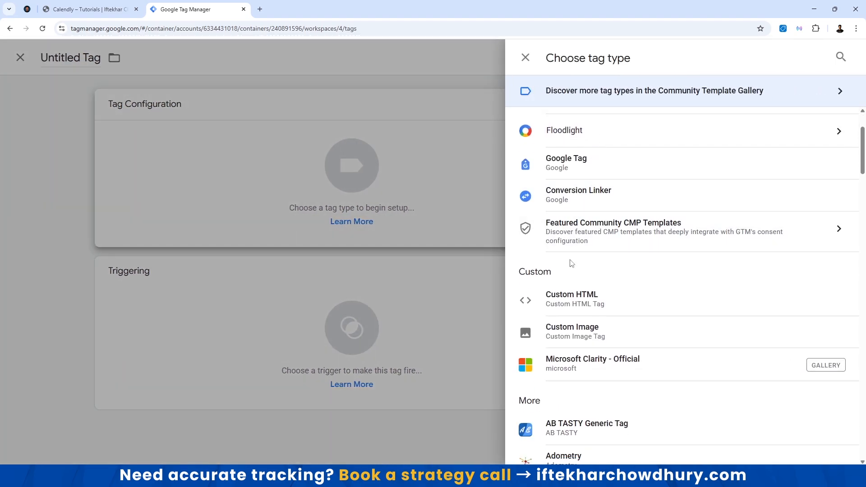
{"action": "left_click", "coordinate": [567, 302]}
{"action": "left_click", "coordinate": [352, 228]}
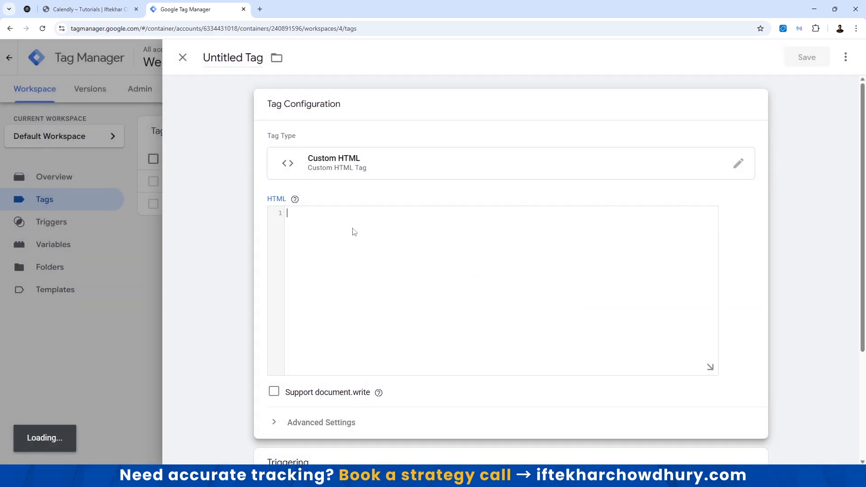
{"action": "key", "text": "ctrl+v"}
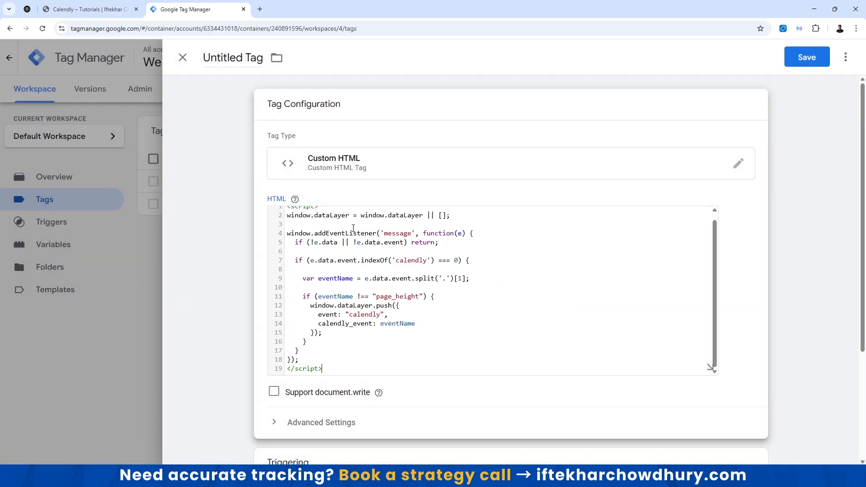
{"action": "scroll", "coordinate": [359, 268], "scroll_direction": "up", "scroll_amount": 1}
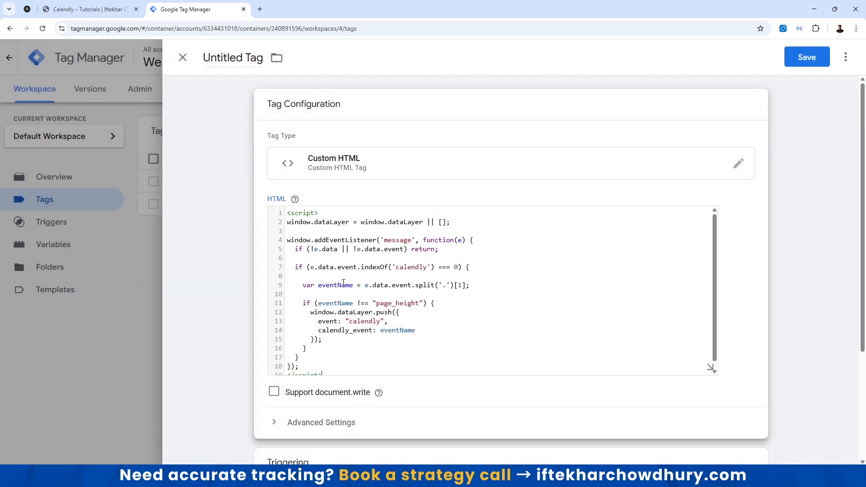
Add the All Pages page view trigger to the Custom HTML tag.
{"action": "scroll", "coordinate": [344, 282], "scroll_direction": "down", "scroll_amount": 4}
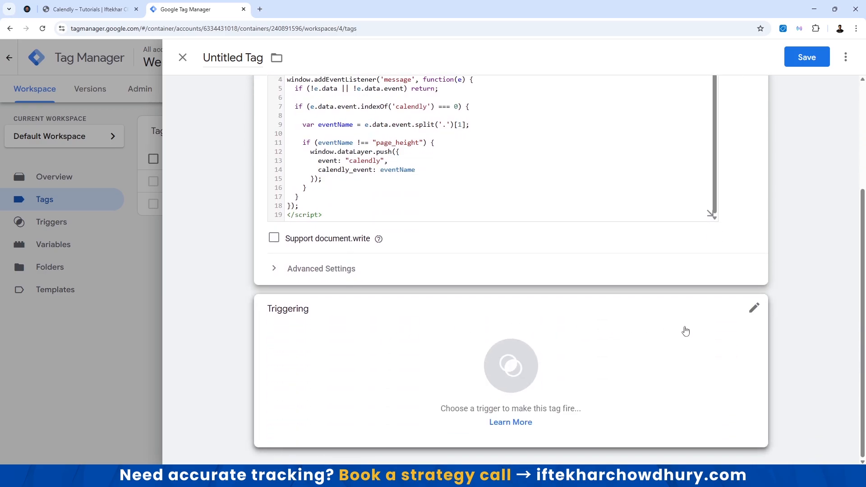
{"action": "left_click", "coordinate": [686, 330]}
{"action": "left_click", "coordinate": [209, 110]}
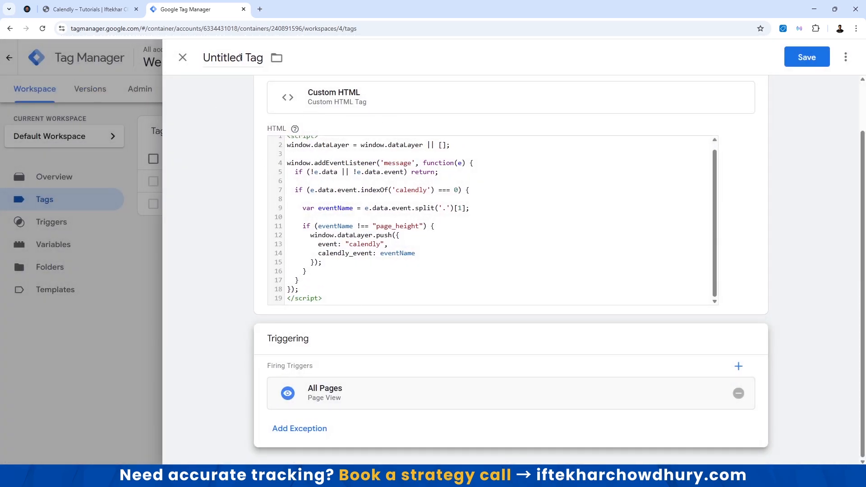
Name the tag "Calendly Listener - cHTML" and save it.
{"action": "left_click", "coordinate": [240, 57]}
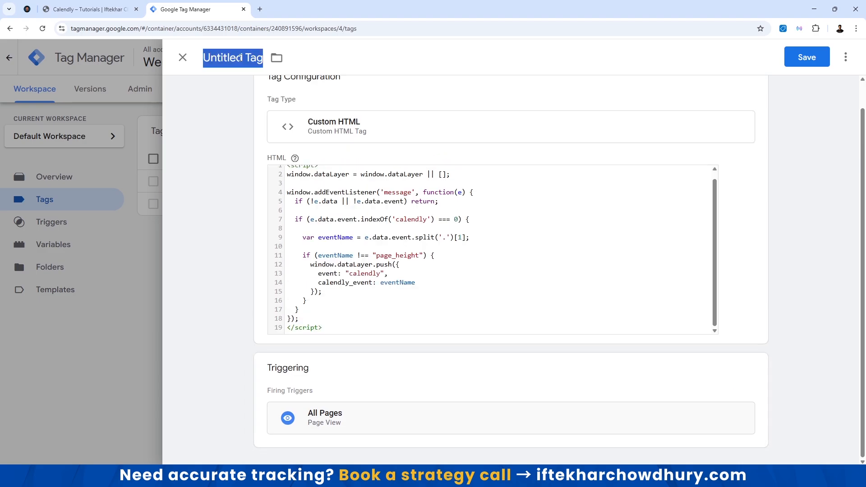
{"action": "type", "text": "Cla"}
{"action": "key", "text": "BackSpace"}
{"action": "key", "text": "BackSpace"}
{"action": "type", "text": "alendly Listener - cHTML"}
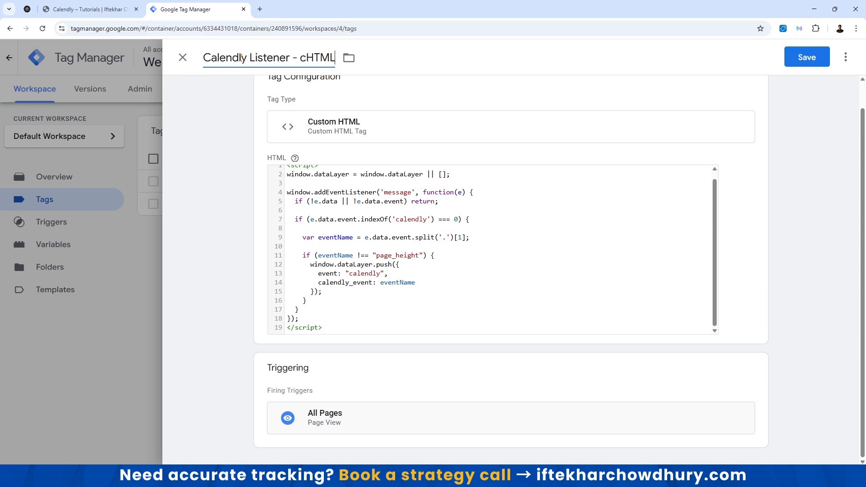
{"action": "left_click", "coordinate": [809, 56]}
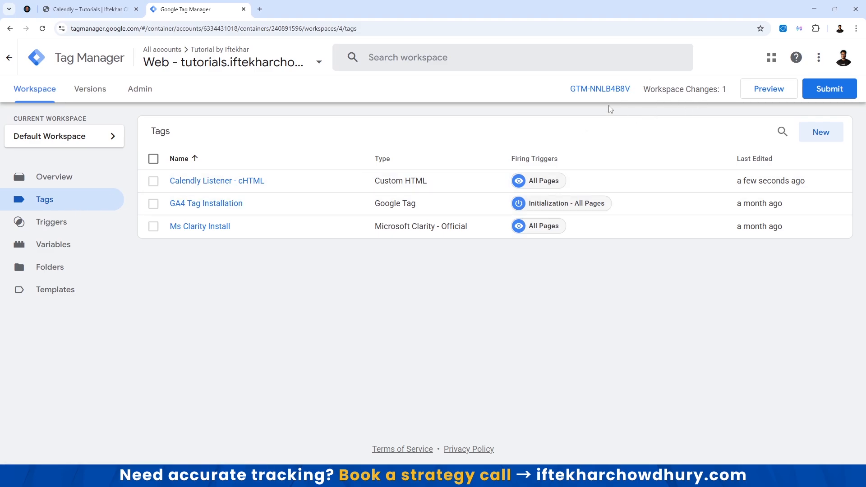
Look up the full web address of the Calendly booking page on the tutorials site.
{"action": "left_click", "coordinate": [109, 9]}
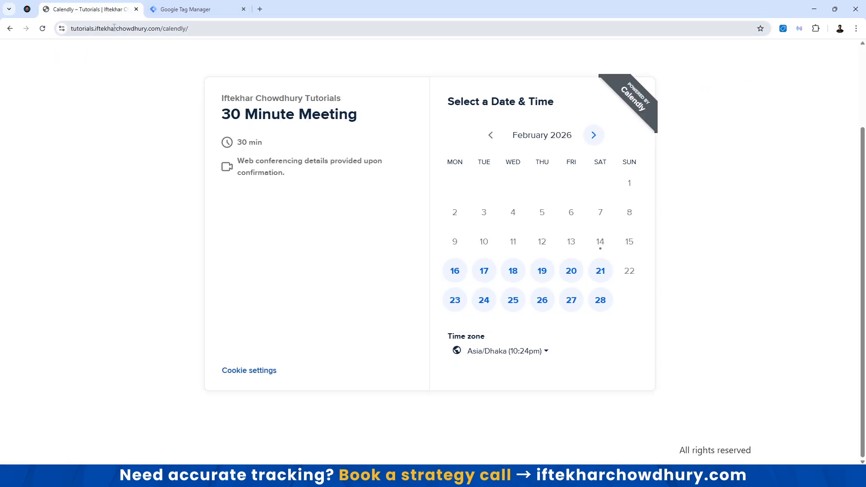
{"action": "left_click", "coordinate": [190, 27]}
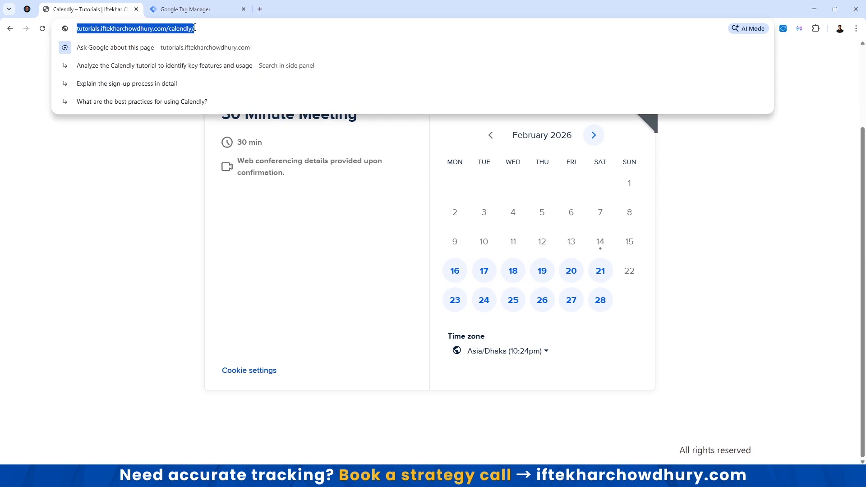
{"action": "left_click", "coordinate": [286, 236]}
Start the container's preview mode and connect Tag Assistant to the tutorials site's /calendly/ page.
{"action": "left_click", "coordinate": [188, 12]}
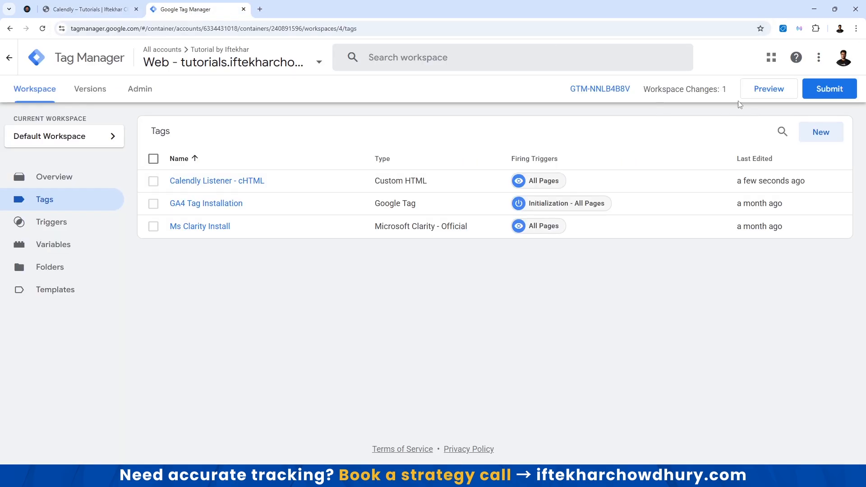
{"action": "left_click", "coordinate": [768, 94]}
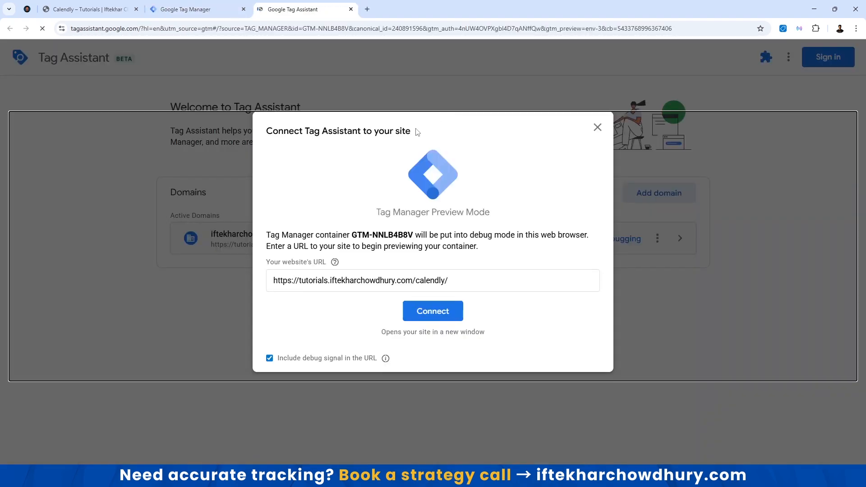
{"action": "triple_click", "coordinate": [370, 281]}
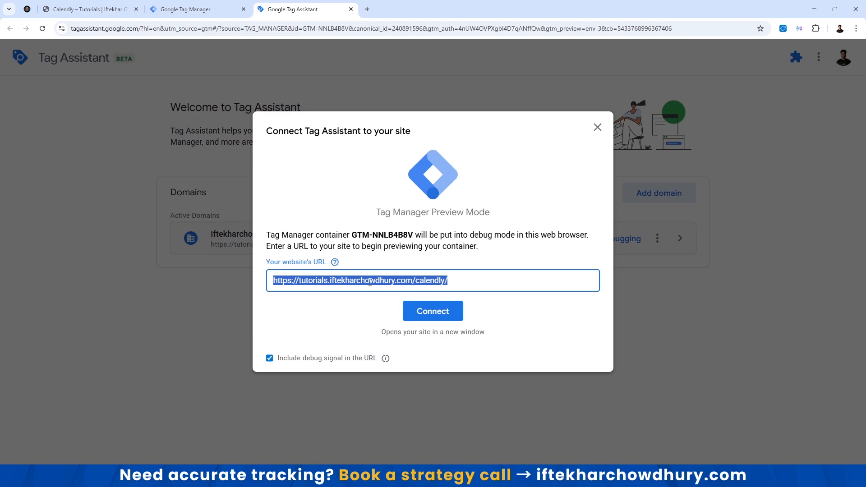
{"action": "key", "text": "End"}
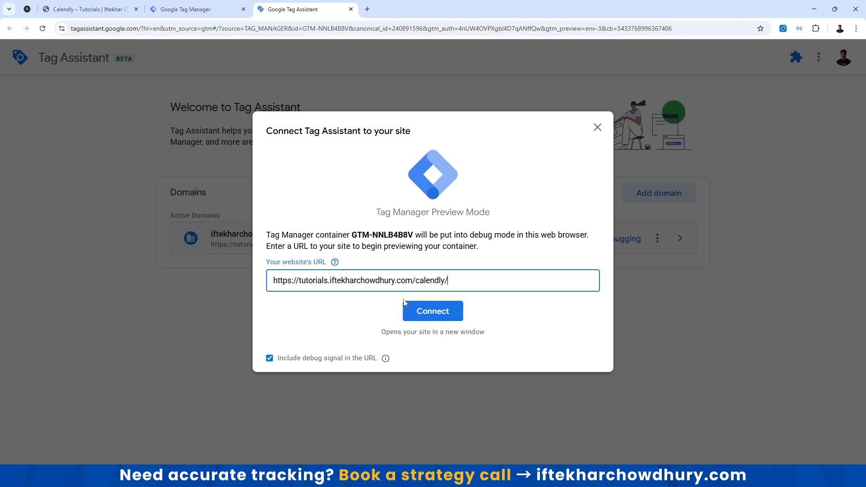
{"action": "left_click", "coordinate": [433, 312]}
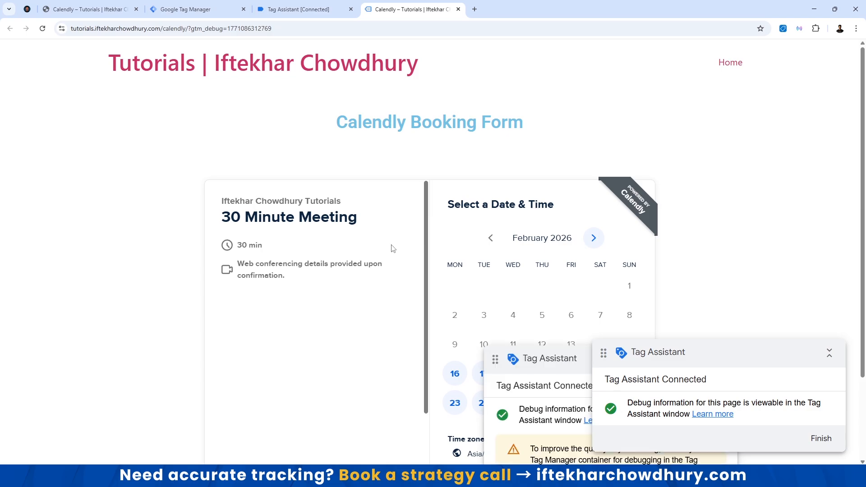
View the booking form in the connected page, and continue to the debug summary in Tag Assistant.
{"action": "scroll", "coordinate": [393, 248], "scroll_direction": "down", "scroll_amount": 1}
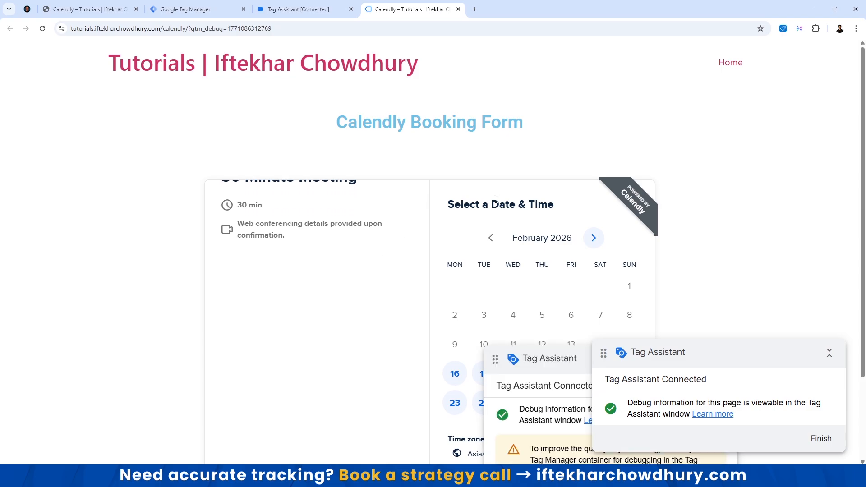
{"action": "scroll", "coordinate": [400, 246], "scroll_direction": "down", "scroll_amount": 3}
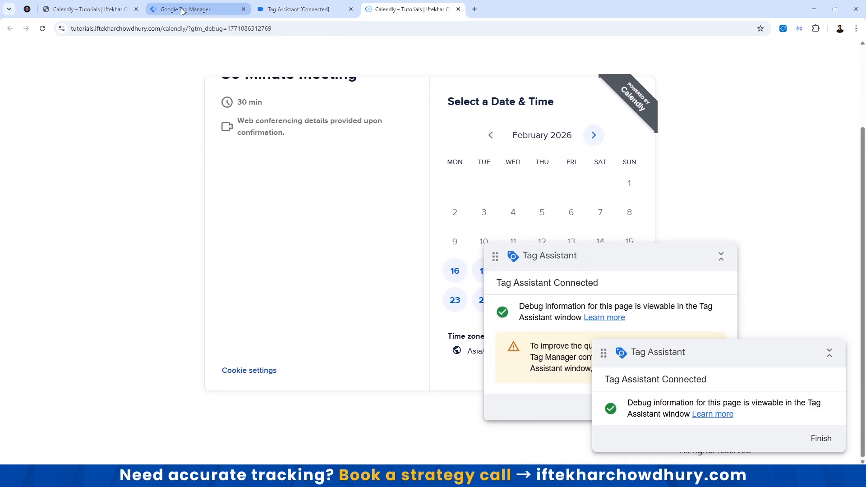
{"action": "left_click", "coordinate": [183, 11]}
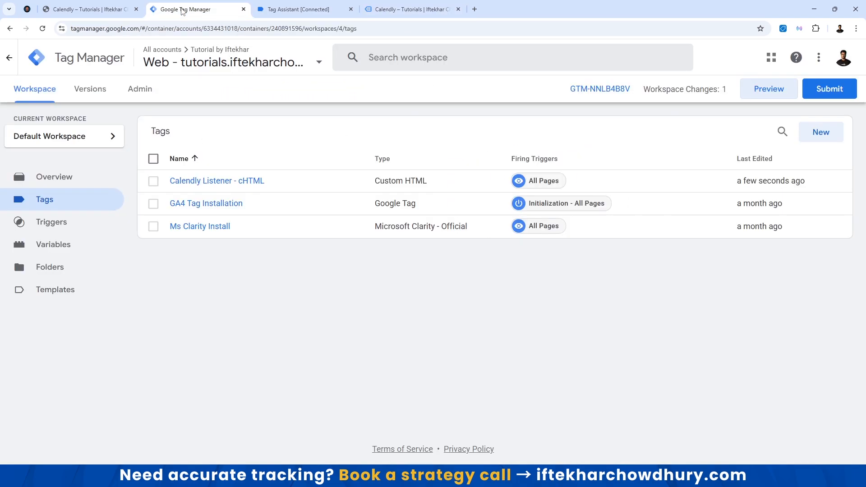
{"action": "left_click", "coordinate": [283, 12]}
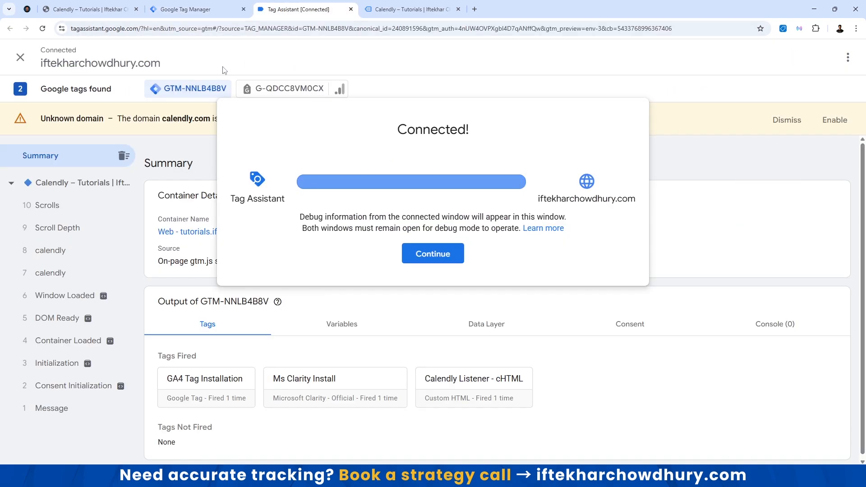
{"action": "left_click", "coordinate": [426, 251]}
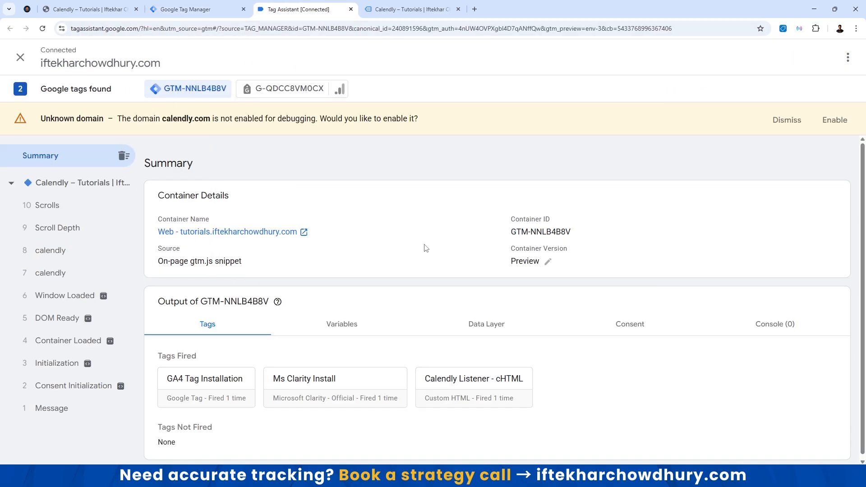
Inspect the two calendly events in Tag Assistant, checking the second one's expanded API call and Data Layer values.
{"action": "left_click", "coordinate": [44, 272]}
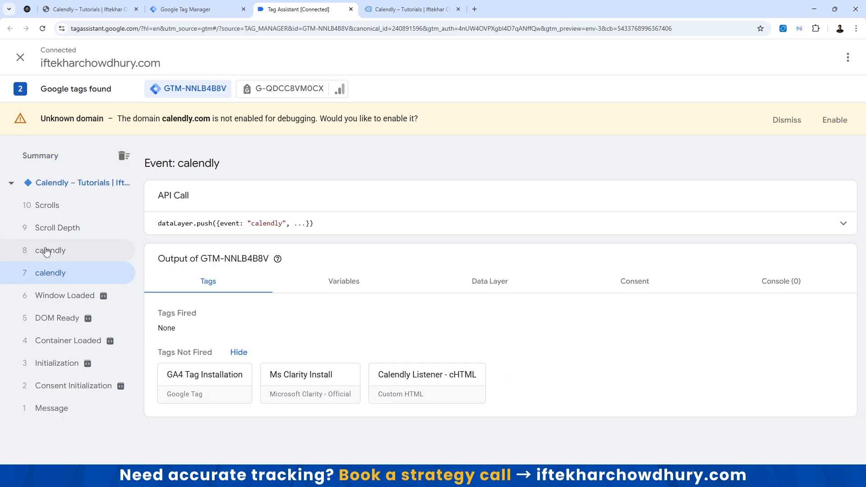
{"action": "left_click", "coordinate": [45, 252]}
{"action": "left_click", "coordinate": [48, 275]}
{"action": "left_click", "coordinate": [48, 256]}
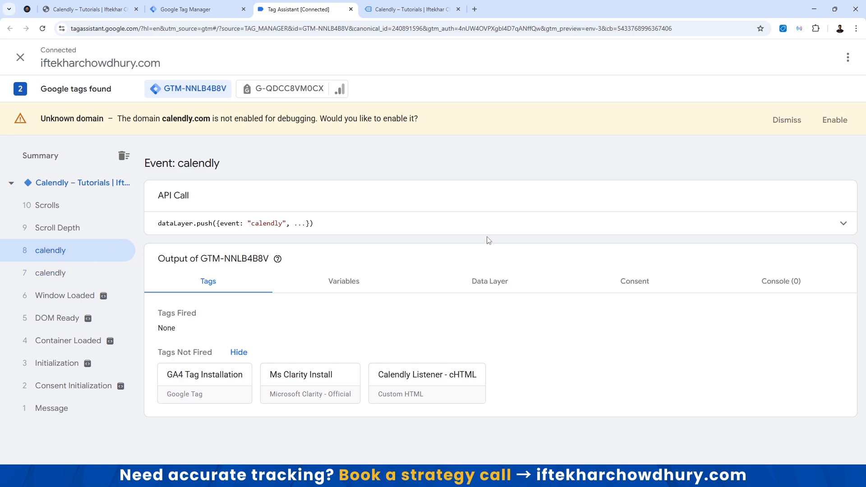
{"action": "left_click", "coordinate": [843, 224]}
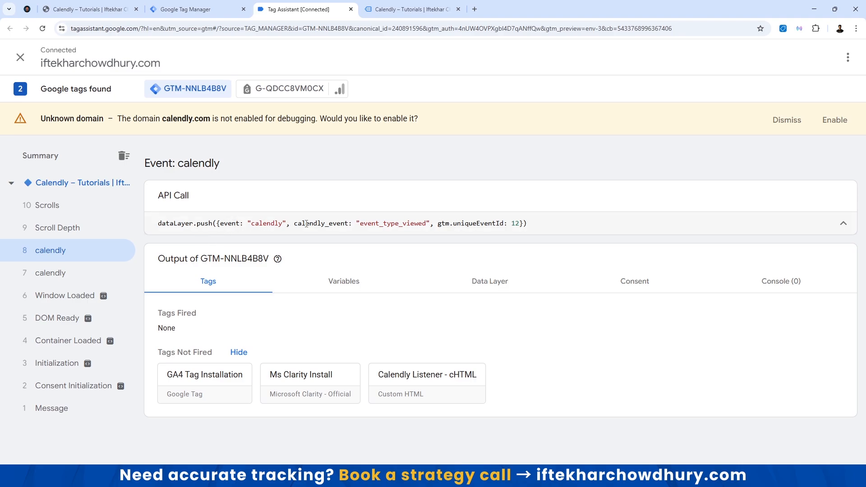
{"action": "left_click", "coordinate": [500, 283]}
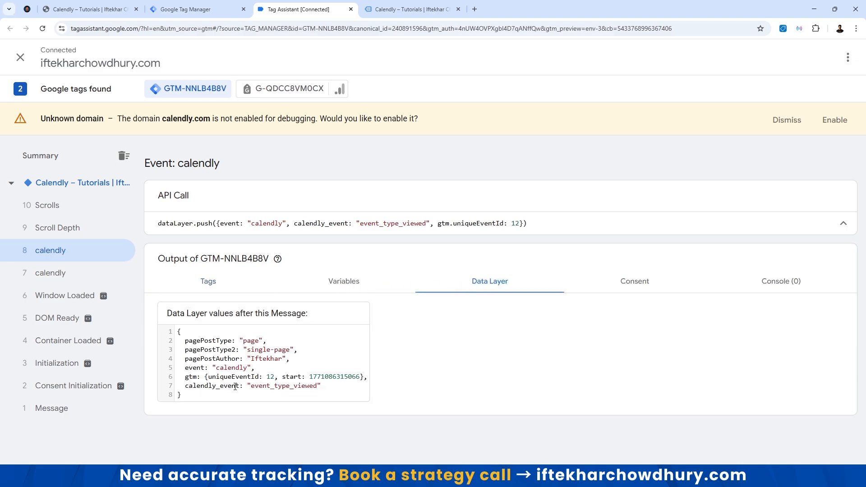
{"action": "left_click_drag", "start_coordinate": [229, 227], "coordinate": [257, 226]}
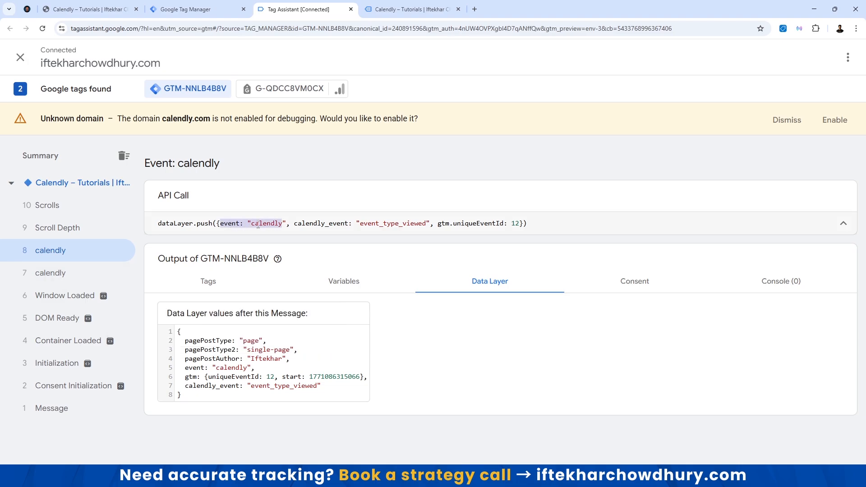
Choose Saturday, February 21 at 12:00am on the Calendly page, continue to the details form, and inspect the newest calendly event in Tag Assistant.
{"action": "double_click", "coordinate": [366, 224]}
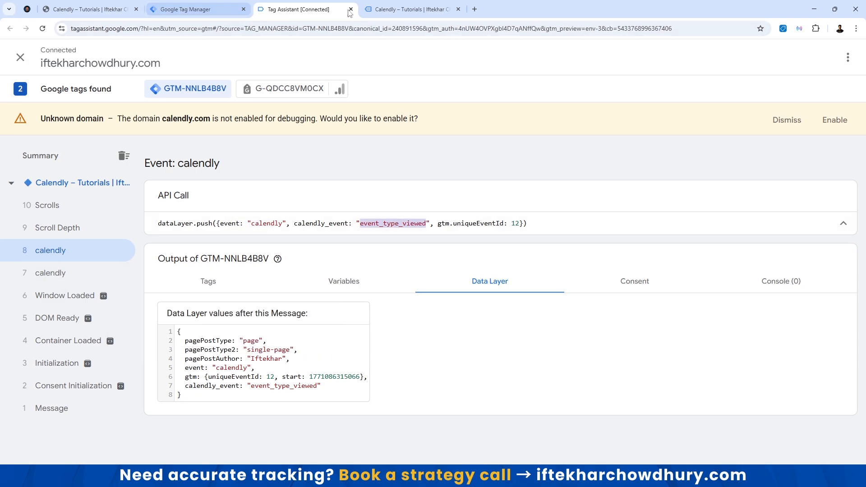
{"action": "left_click", "coordinate": [392, 11]}
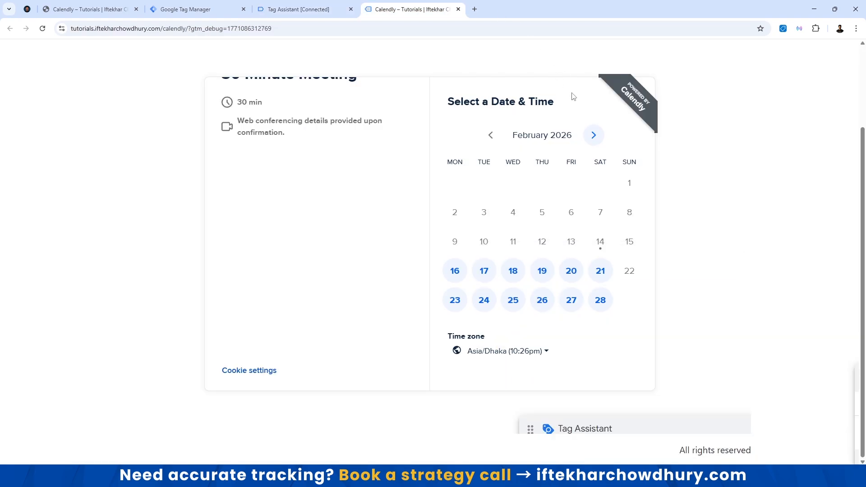
{"action": "left_click", "coordinate": [599, 272]}
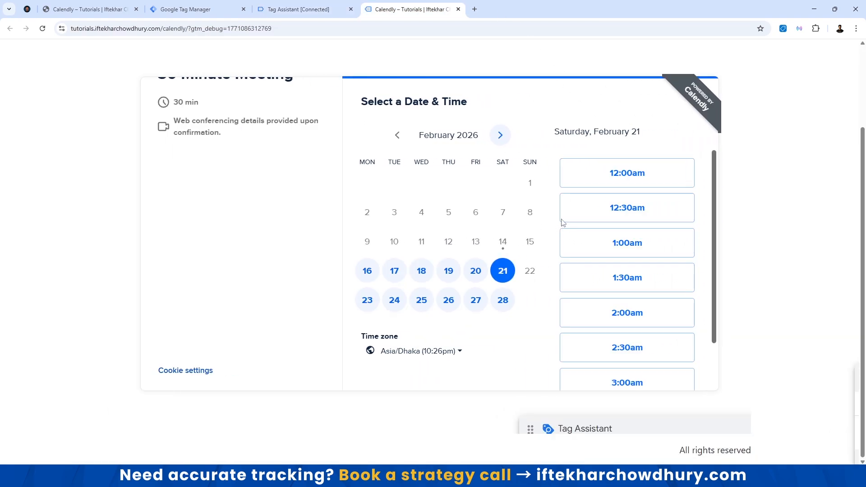
{"action": "left_click", "coordinate": [629, 181]}
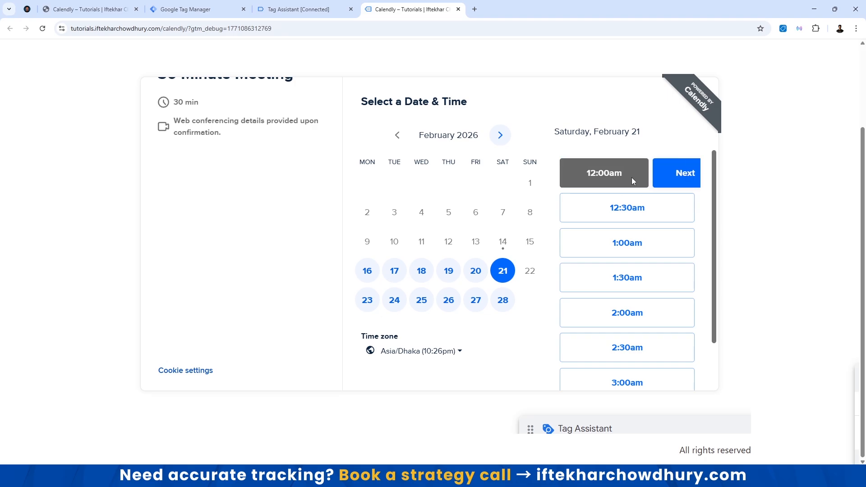
{"action": "left_click", "coordinate": [657, 180]}
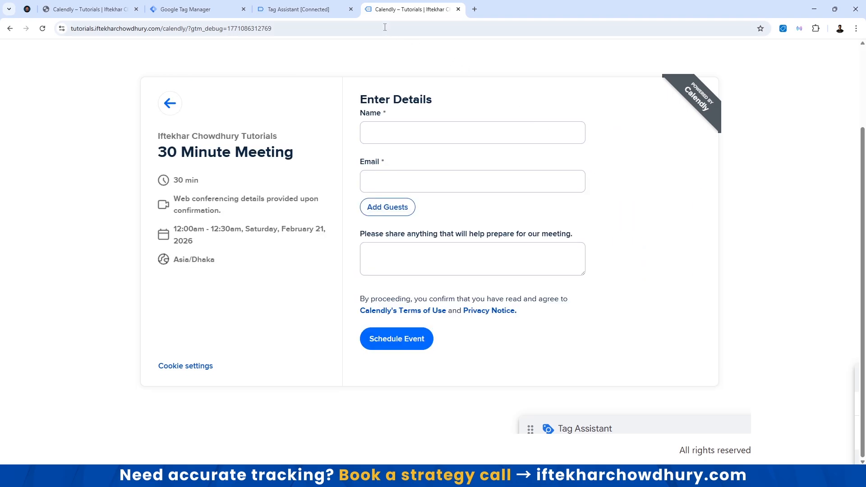
{"action": "left_click", "coordinate": [276, 11]}
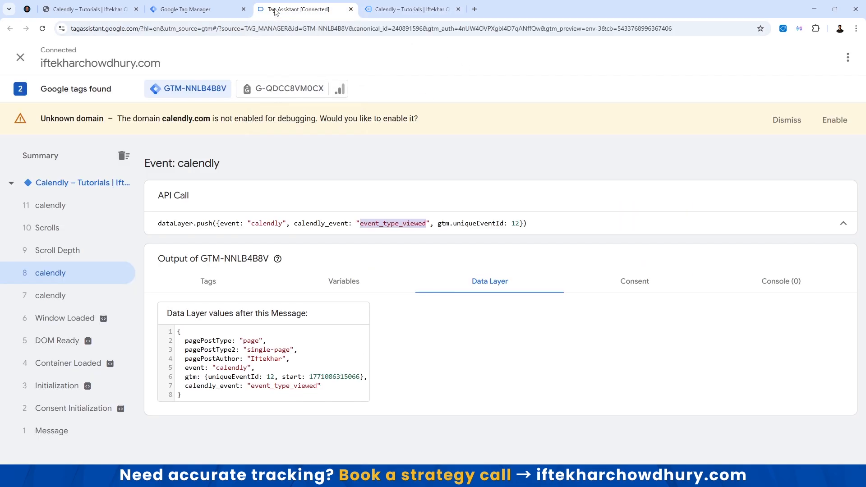
{"action": "left_click", "coordinate": [42, 207]}
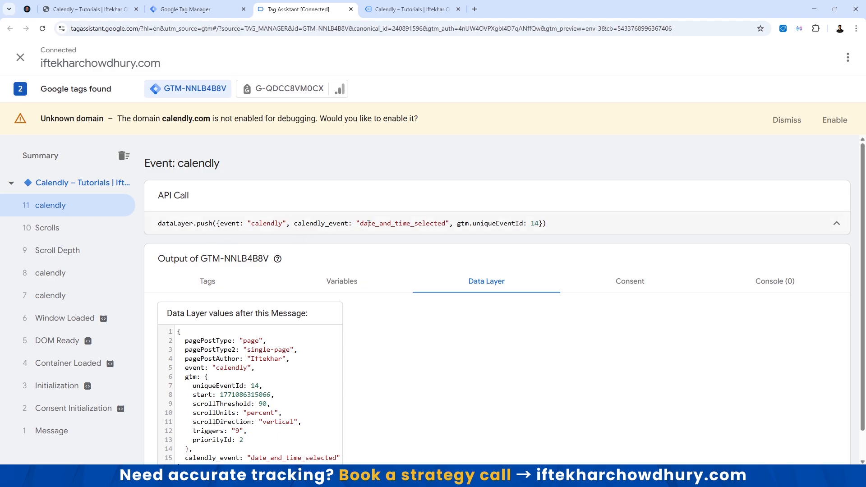
Fill in the Calendly booking form with the name test and a test e-mail address, and schedule the event.
{"action": "left_click", "coordinate": [394, 10]}
{"action": "left_click", "coordinate": [383, 132]}
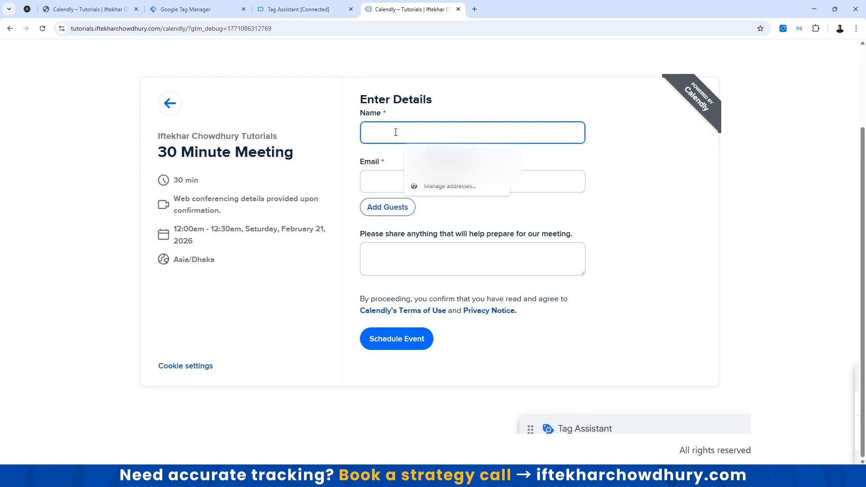
{"action": "type", "text": "test"}
{"action": "key", "text": "Tab"}
{"action": "type", "text": "test"}
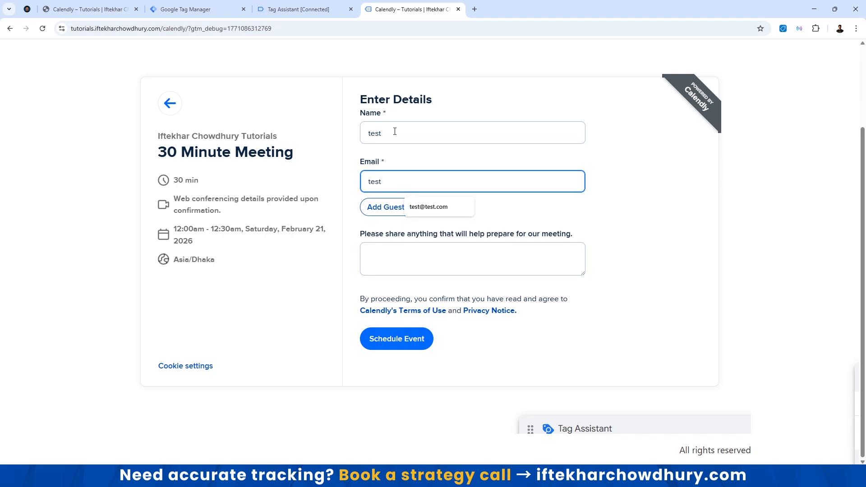
{"action": "left_click", "coordinate": [431, 210]}
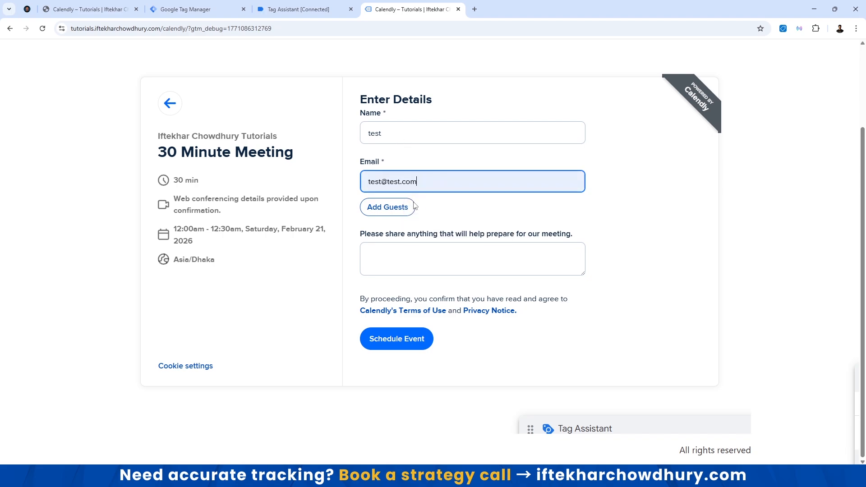
{"action": "left_click", "coordinate": [399, 347]}
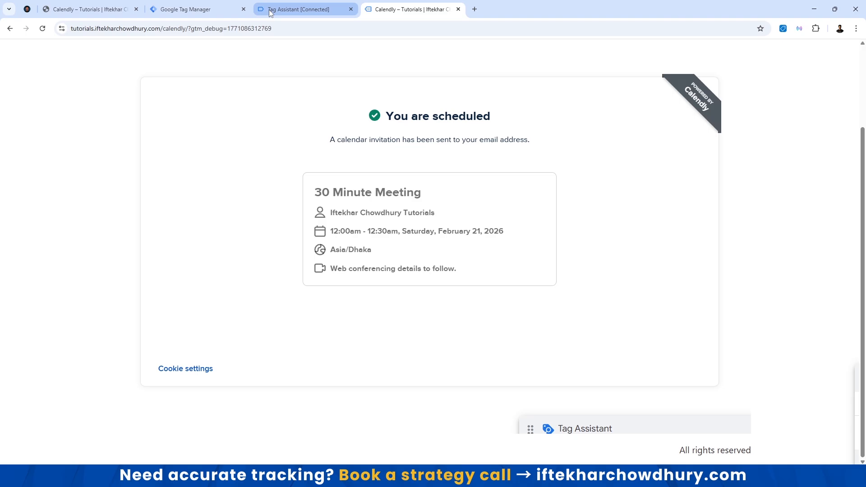
Inspect the newest calendly event's API call in Tag Assistant, highlighting its calendly_event value.
{"action": "left_click", "coordinate": [284, 9]}
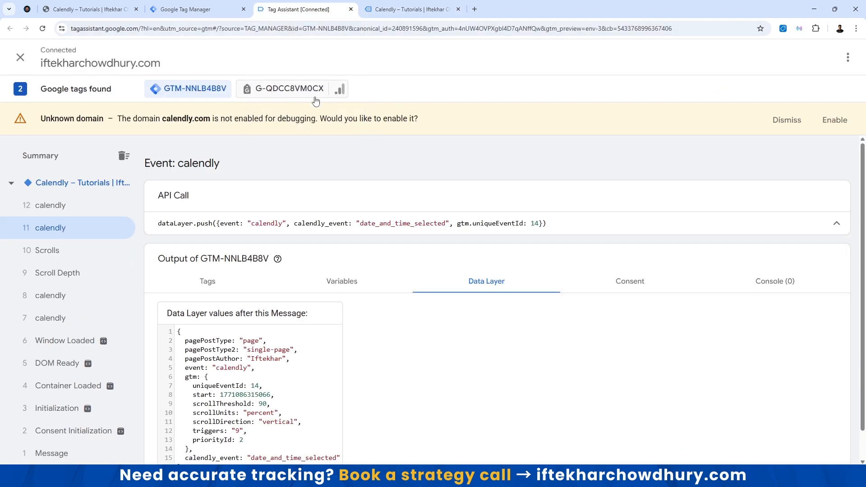
{"action": "left_click", "coordinate": [46, 209]}
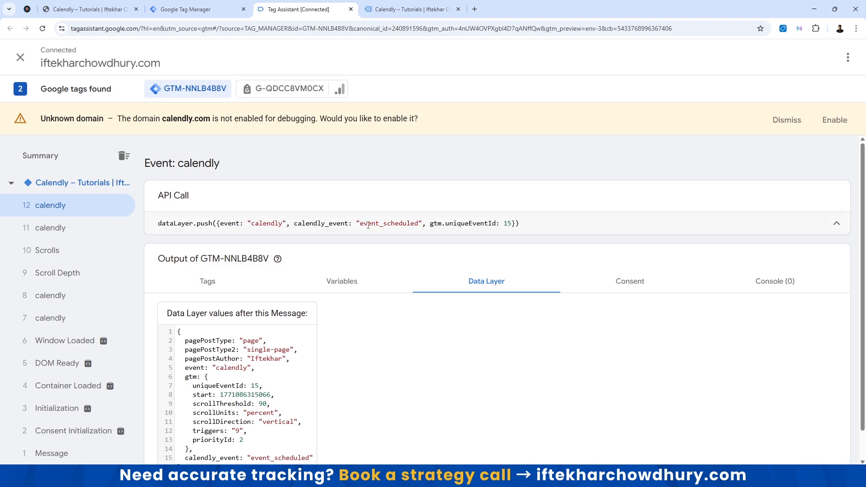
{"action": "double_click", "coordinate": [386, 226]}
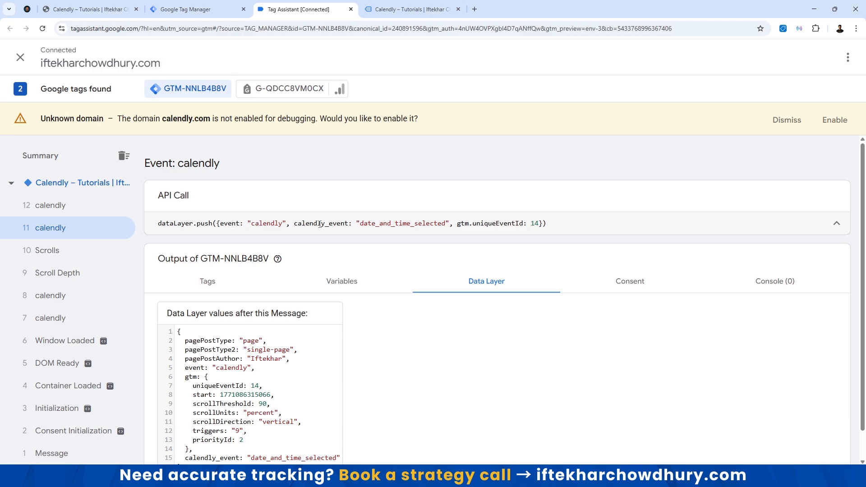
Examine the event and calendly_event keys and their values in the API call of calendly event 11.
{"action": "double_click", "coordinate": [225, 224]}
{"action": "left_click_drag", "start_coordinate": [225, 224], "coordinate": [416, 225]}
{"action": "double_click", "coordinate": [231, 224]}
{"action": "double_click", "coordinate": [310, 224]}
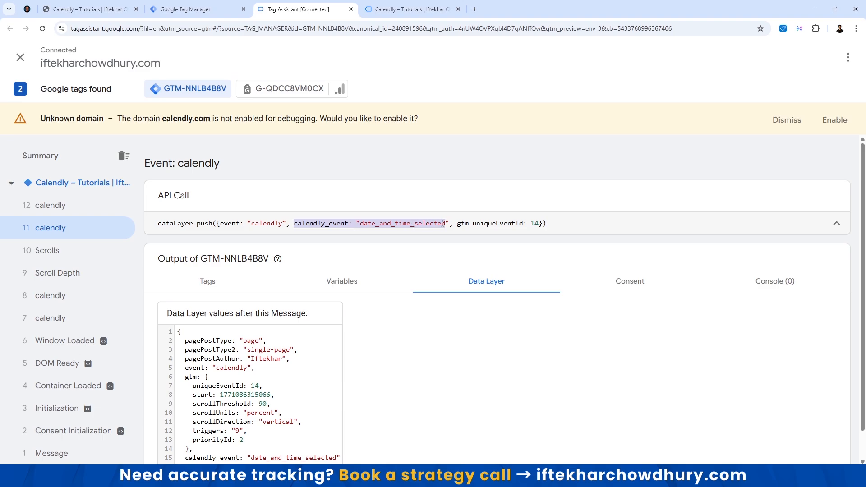
{"action": "double_click", "coordinate": [402, 224]}
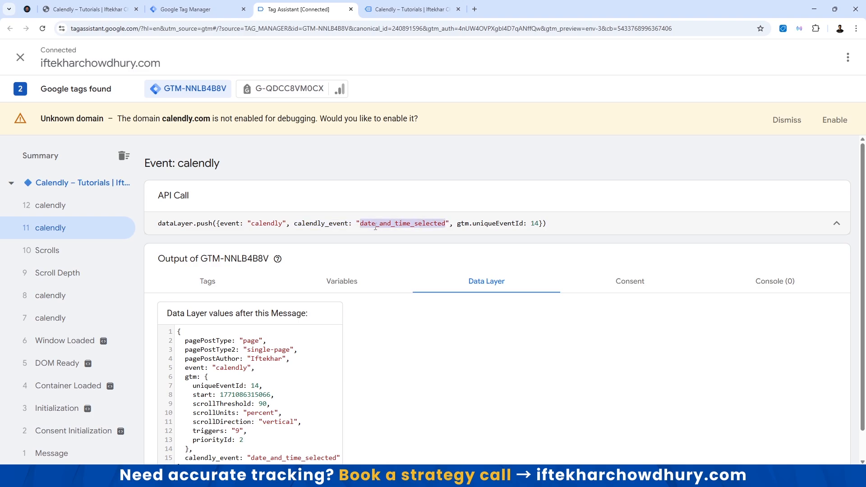
Create a new user-defined variable in Google Tag Manager with the Data Layer Variable type.
{"action": "left_click", "coordinate": [190, 11]}
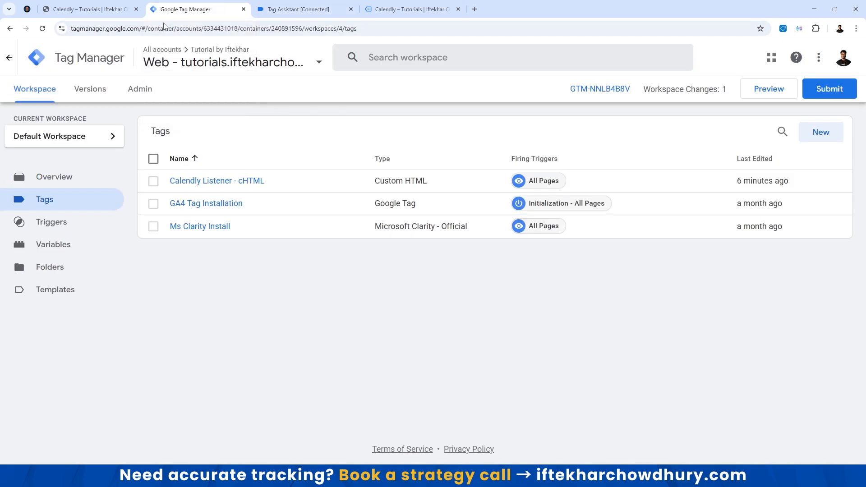
{"action": "left_click", "coordinate": [54, 252]}
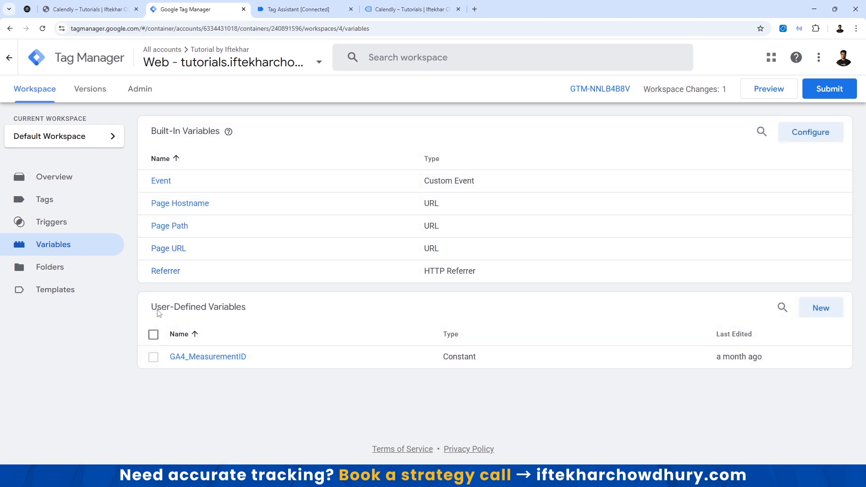
{"action": "left_click", "coordinate": [821, 310]}
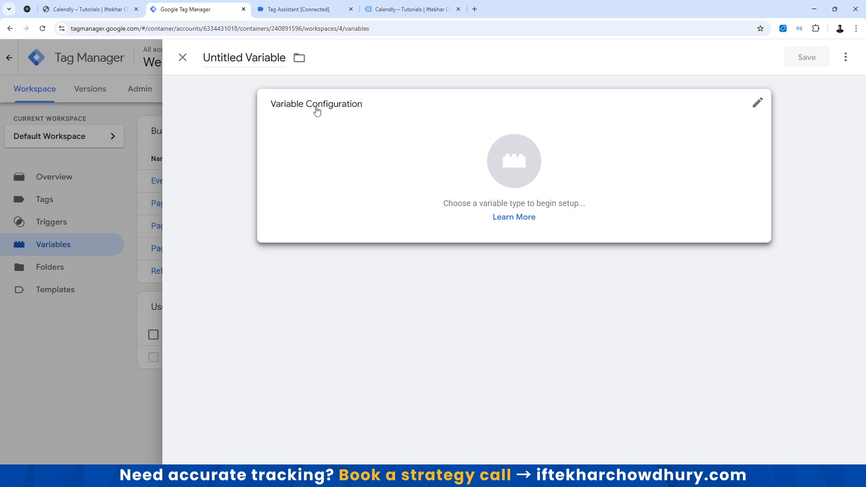
{"action": "left_click", "coordinate": [760, 115]}
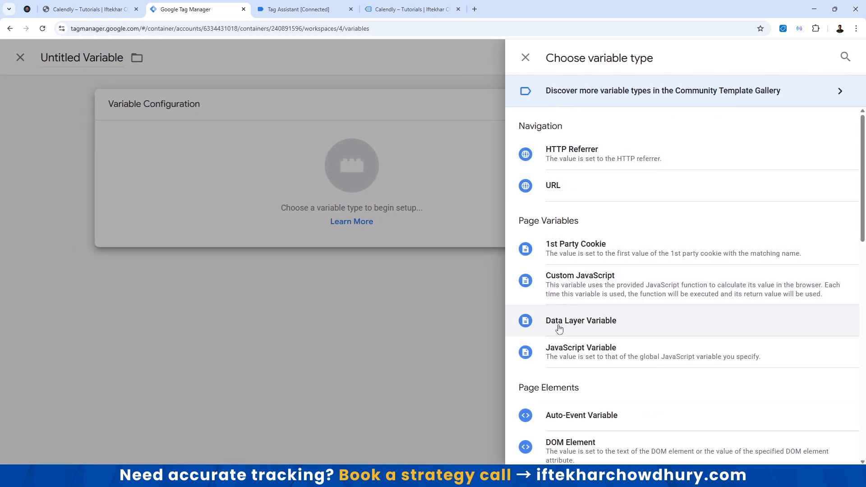
{"action": "left_click", "coordinate": [586, 327]}
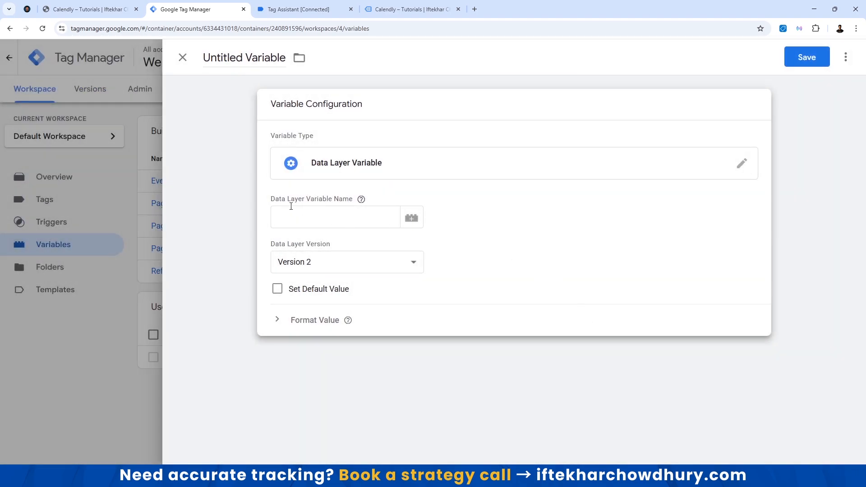
Copy the key calendly_event from the API call in Tag Assistant and use it as the Data Layer Variable Name.
{"action": "left_click", "coordinate": [305, 217]}
{"action": "left_click", "coordinate": [295, 10]}
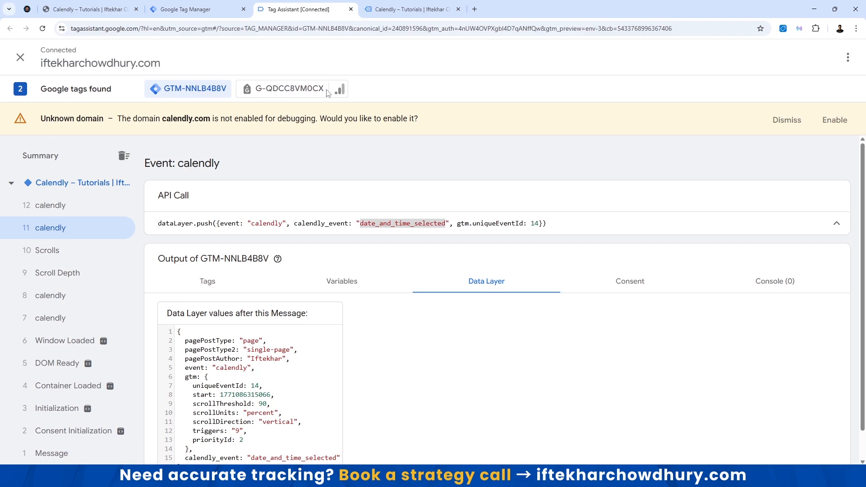
{"action": "double_click", "coordinate": [307, 224]}
{"action": "right_click", "coordinate": [324, 224]}
{"action": "left_click", "coordinate": [337, 232]}
{"action": "left_click", "coordinate": [191, 10]}
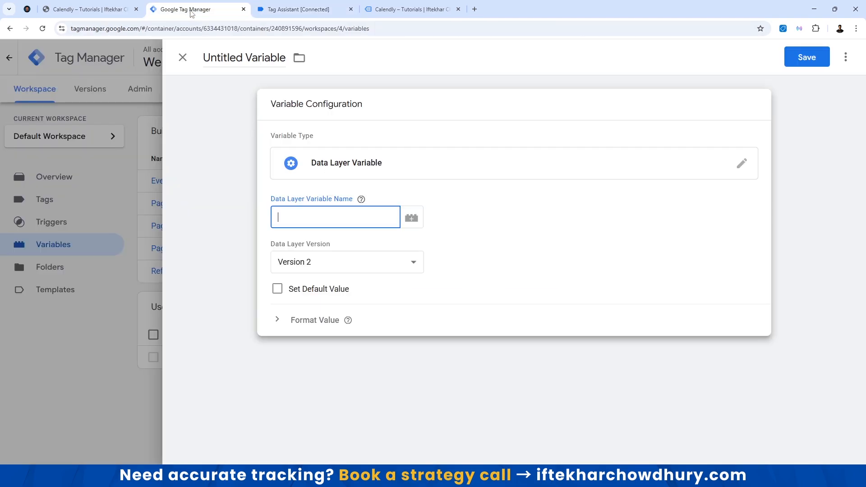
{"action": "key", "text": "ctrl+v"}
Name the variable calendly_event and save it.
{"action": "triple_click", "coordinate": [237, 60]}
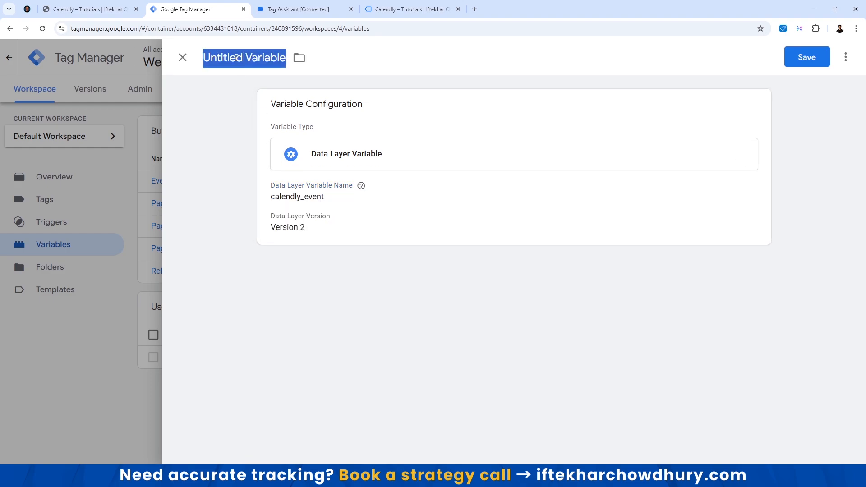
{"action": "key", "text": "ctrl+v"}
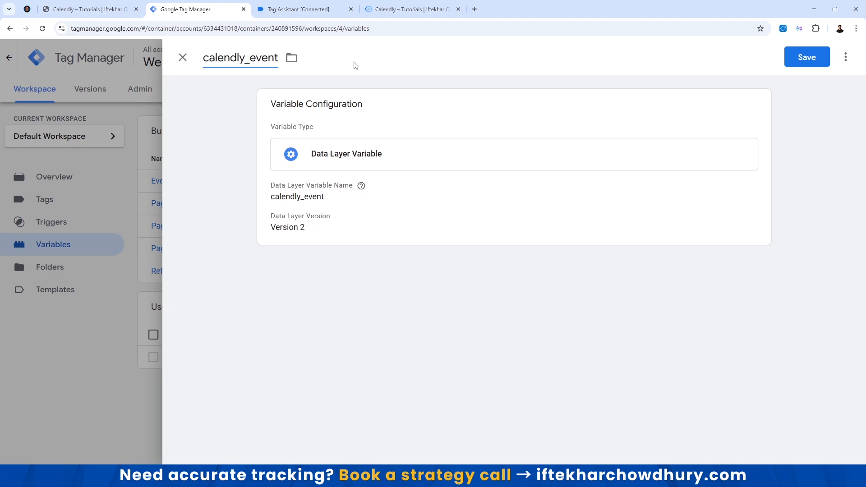
{"action": "left_click", "coordinate": [806, 57]}
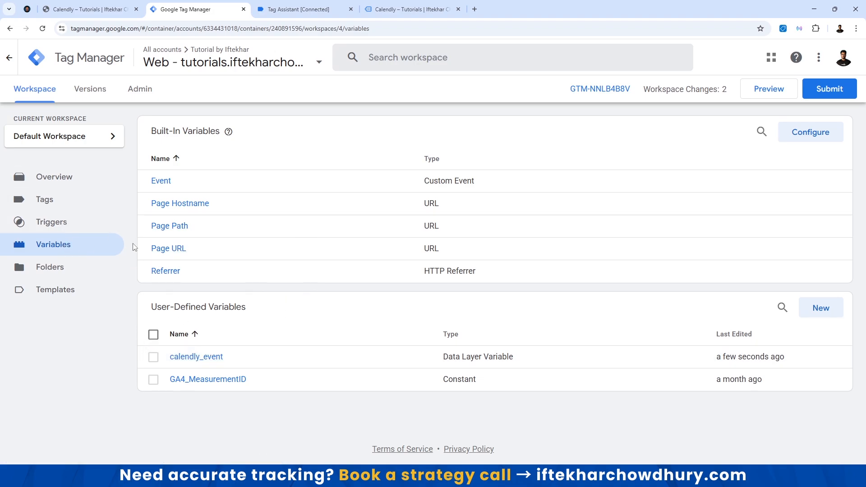
Create a new trigger in the container with the Custom Event trigger type.
{"action": "left_click", "coordinate": [50, 224]}
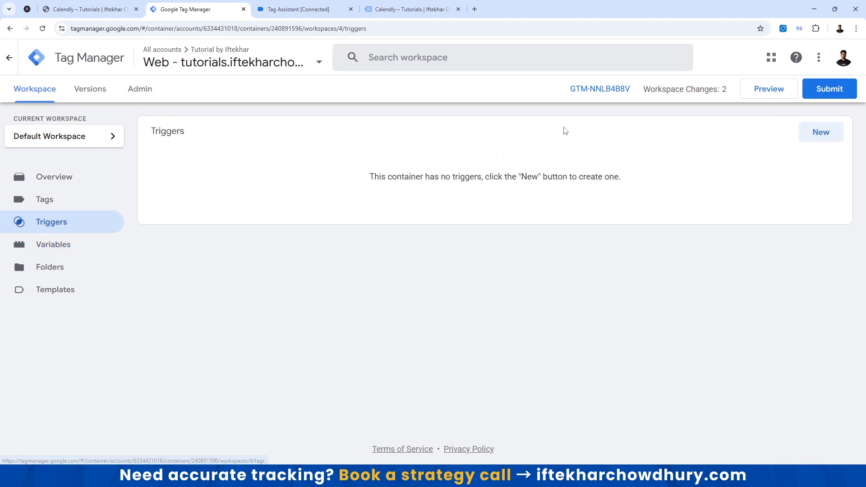
{"action": "left_click", "coordinate": [824, 132]}
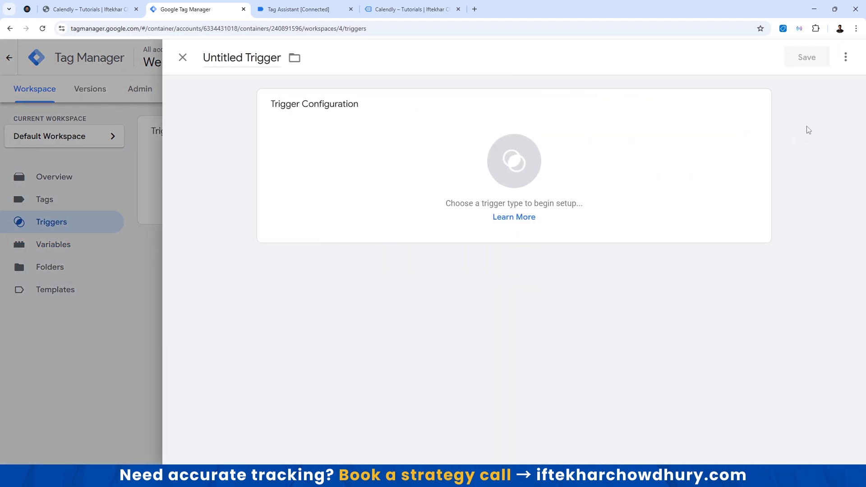
{"action": "left_click", "coordinate": [644, 133]}
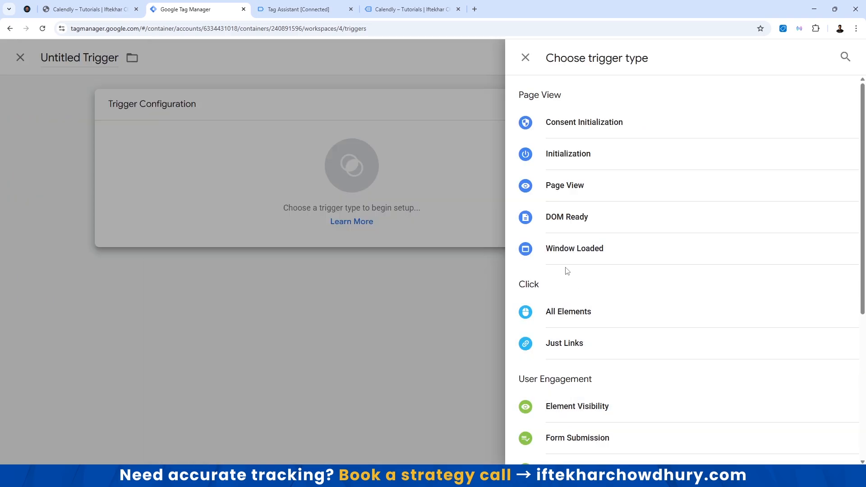
{"action": "scroll", "coordinate": [578, 281], "scroll_direction": "down", "scroll_amount": 4}
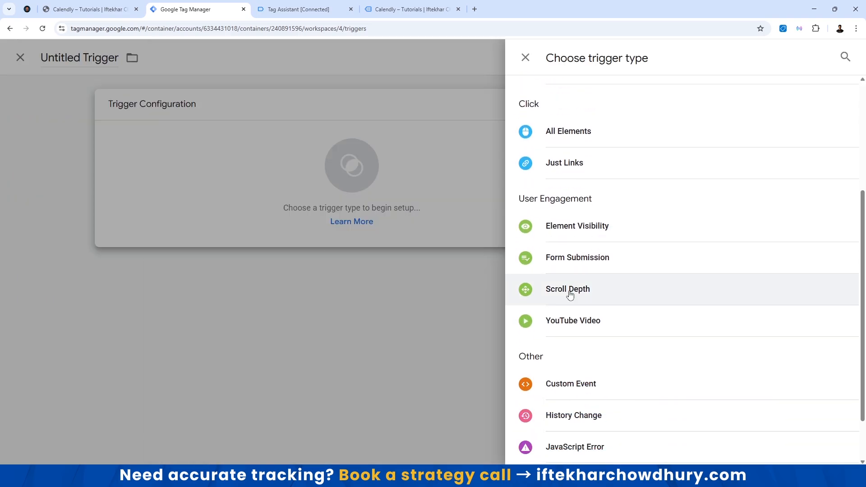
{"action": "scroll", "coordinate": [570, 294], "scroll_direction": "down", "scroll_amount": 1}
{"action": "left_click", "coordinate": [559, 324]}
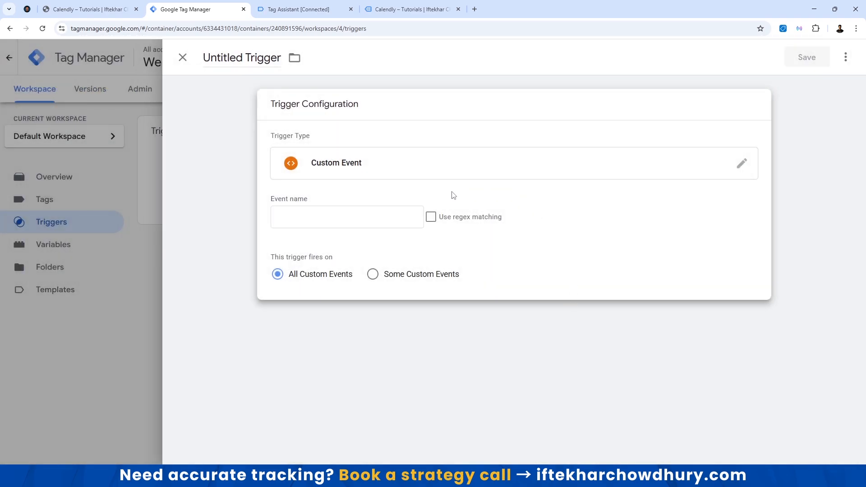
Copy the event value calendly from the API call in Tag Assistant and use it as the trigger's event name.
{"action": "left_click", "coordinate": [319, 215]}
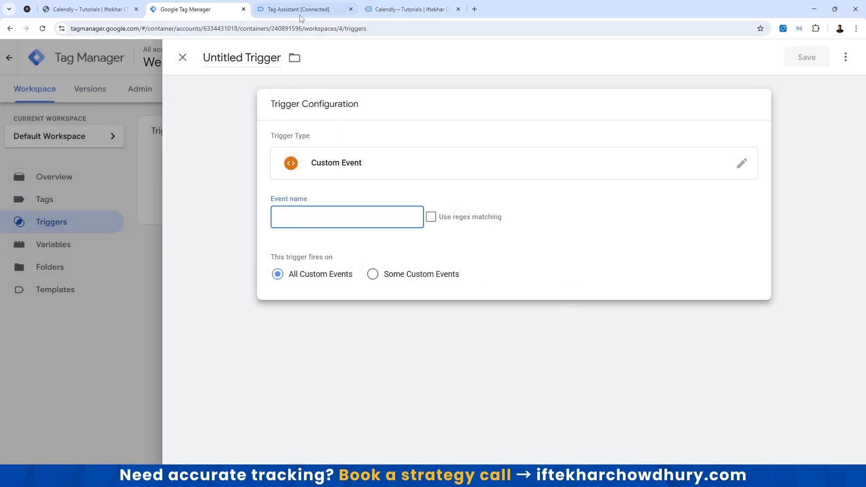
{"action": "left_click", "coordinate": [299, 13]}
{"action": "double_click", "coordinate": [263, 223]}
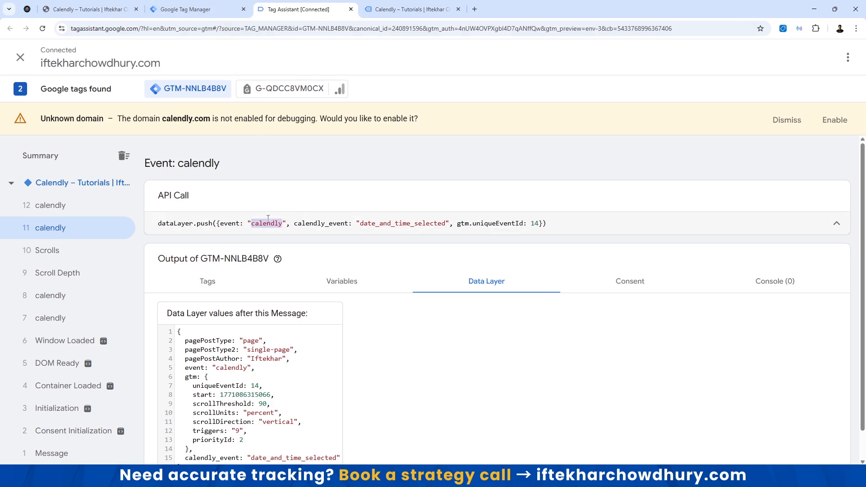
{"action": "right_click", "coordinate": [268, 220]}
{"action": "left_click", "coordinate": [260, 223]}
{"action": "right_click", "coordinate": [268, 224]}
{"action": "left_click", "coordinate": [289, 236]}
{"action": "left_click", "coordinate": [190, 10]}
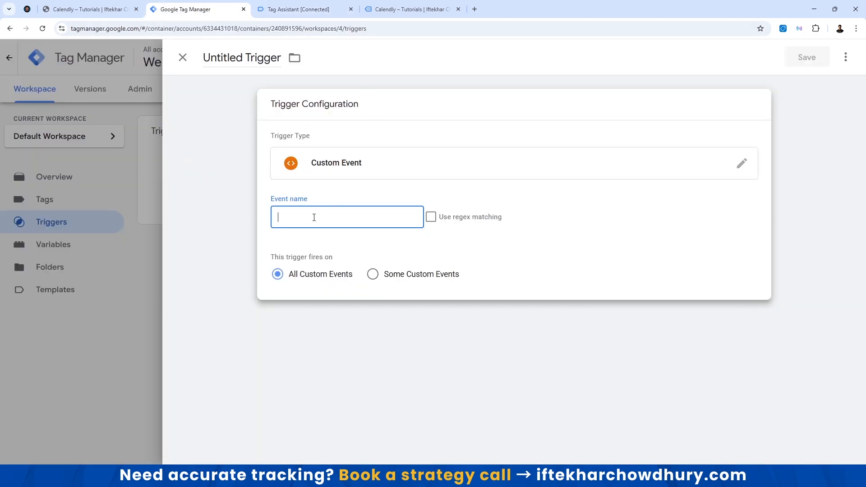
{"action": "key", "text": "ctrl+v"}
Name the trigger calendly_custom_event and save it.
{"action": "left_click", "coordinate": [259, 55]}
{"action": "type", "text": "c"}
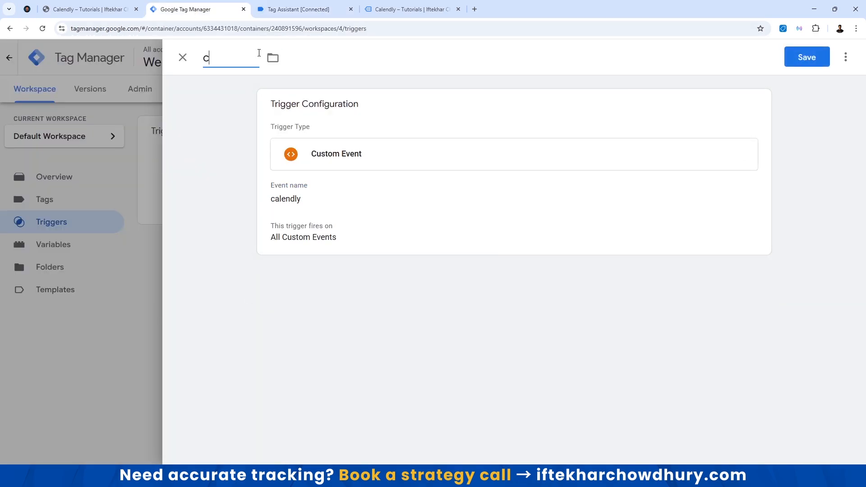
{"action": "type", "text": "alendly_custom_event"}
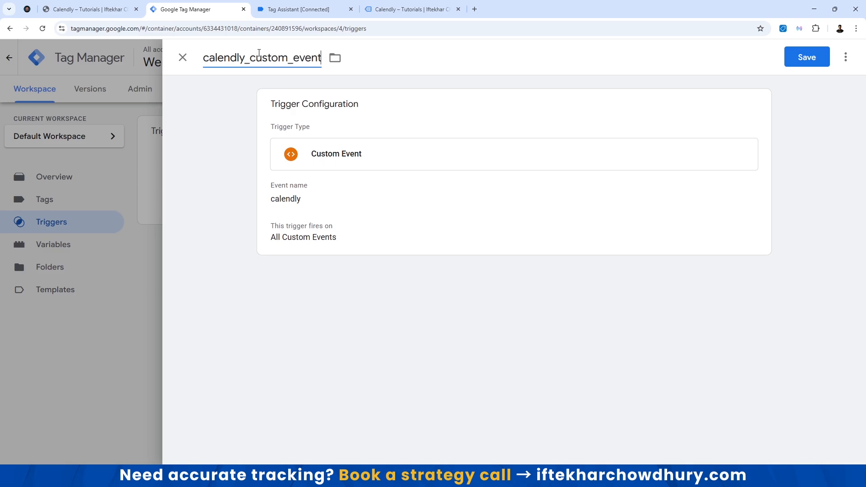
{"action": "left_click", "coordinate": [806, 61]}
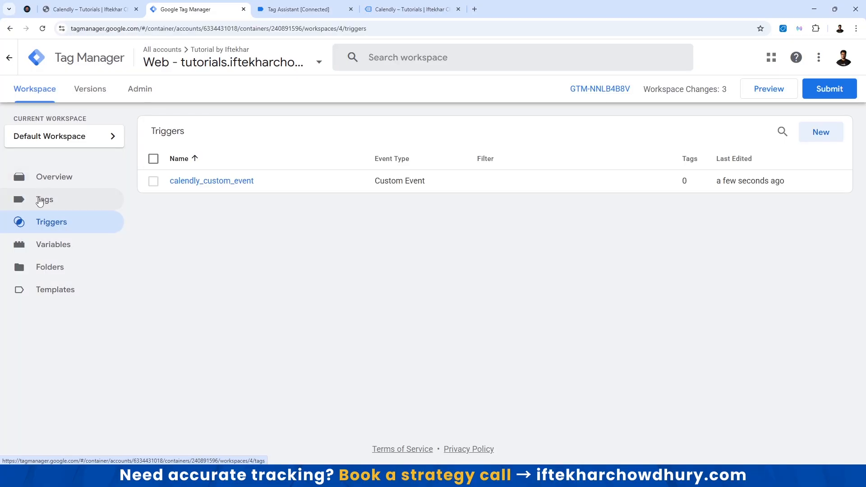
Create a new tag in the container with the Google Analytics: GA4 Event tag type.
{"action": "left_click", "coordinate": [40, 201]}
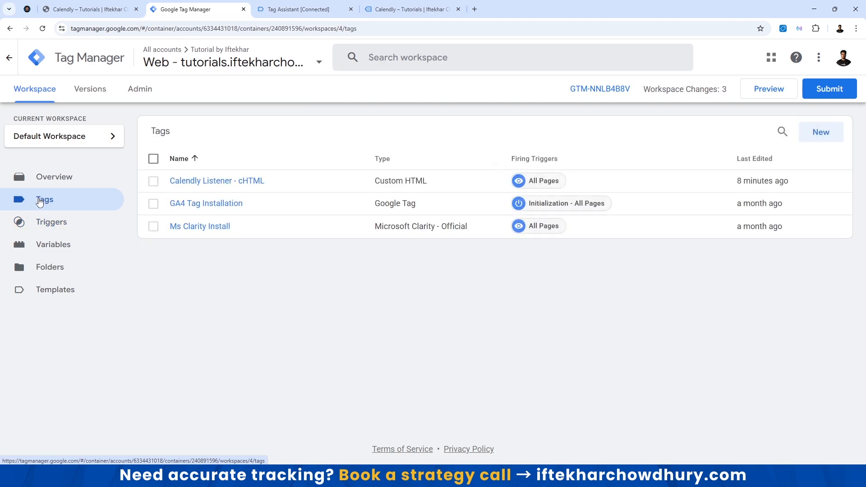
{"action": "left_click", "coordinate": [824, 139]}
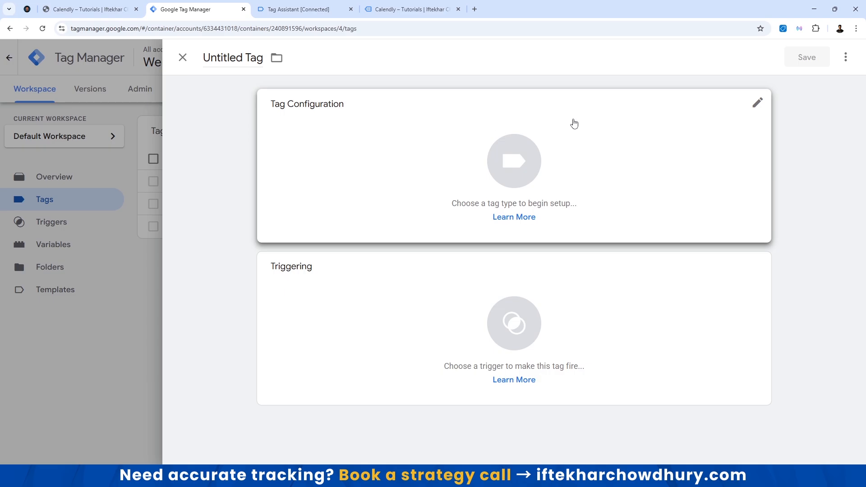
{"action": "left_click", "coordinate": [694, 139]}
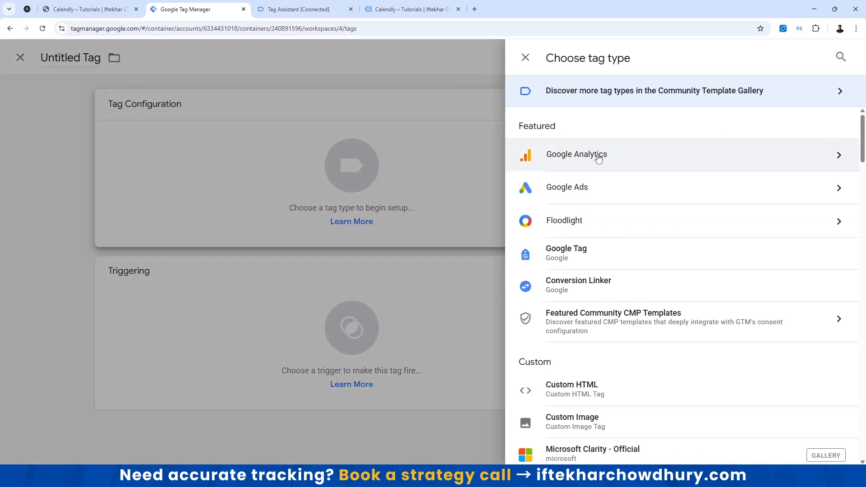
{"action": "left_click", "coordinate": [599, 158]}
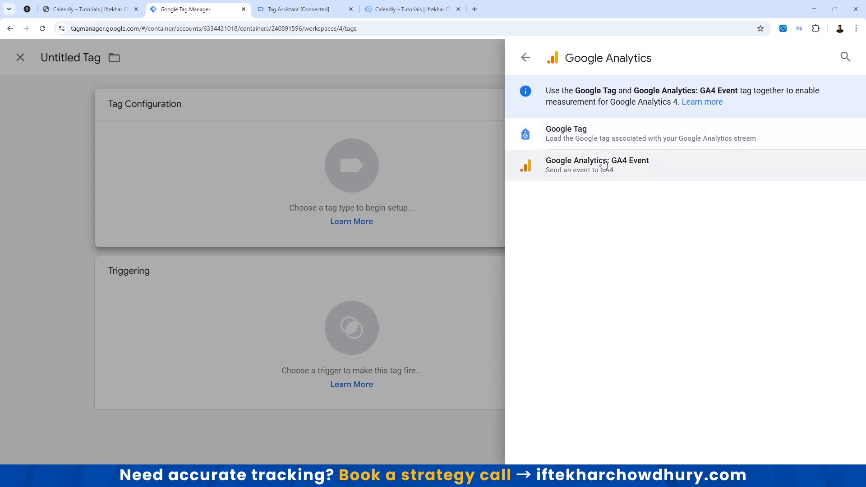
{"action": "left_click", "coordinate": [641, 165]}
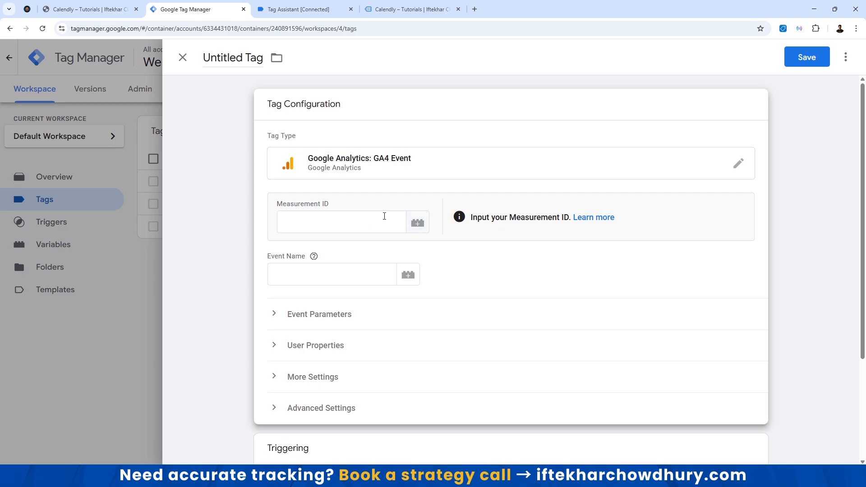
Set the tag's Measurement ID to the {{GA4_MeasurementID}} variable and its event name to calendly_{{calendly_event}}.
{"action": "left_click", "coordinate": [417, 224]}
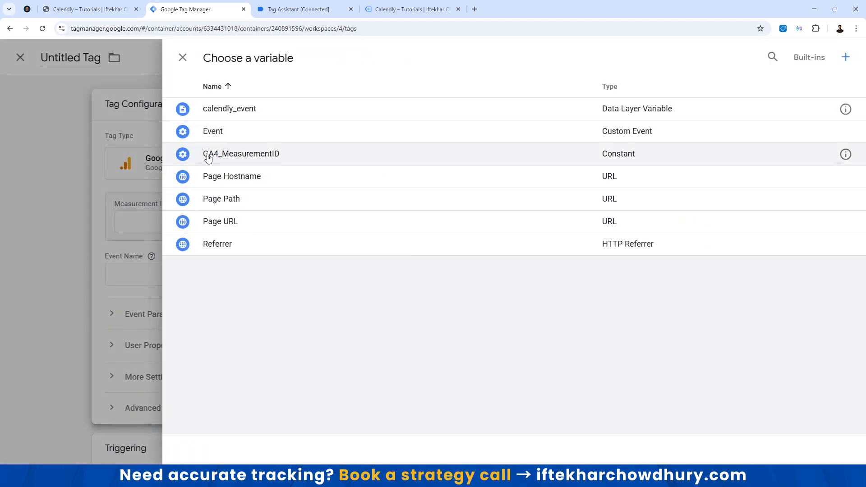
{"action": "left_click", "coordinate": [259, 154]}
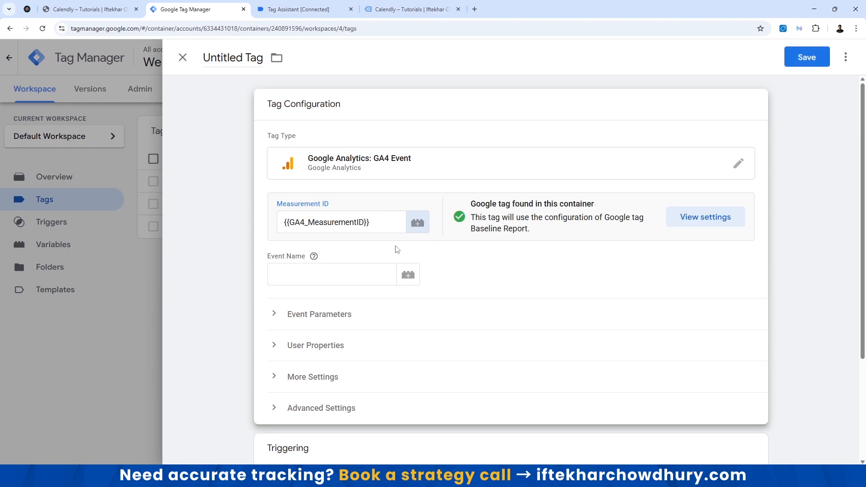
{"action": "left_click", "coordinate": [299, 274]}
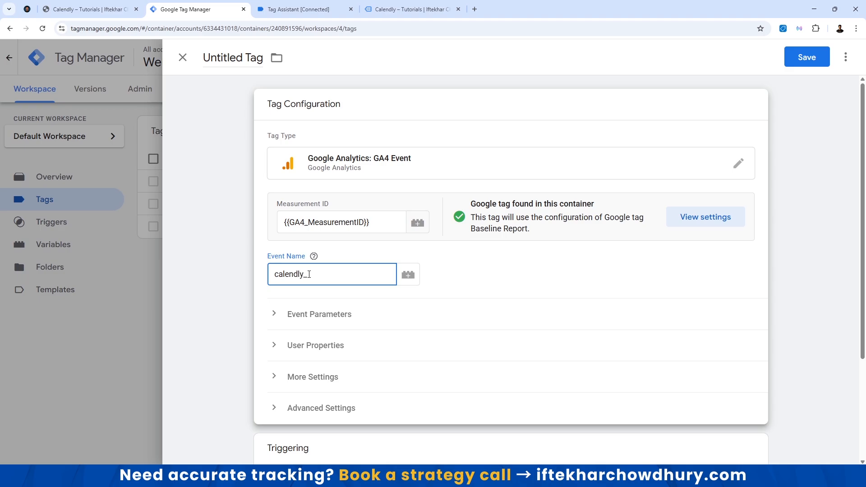
{"action": "left_click", "coordinate": [408, 277]}
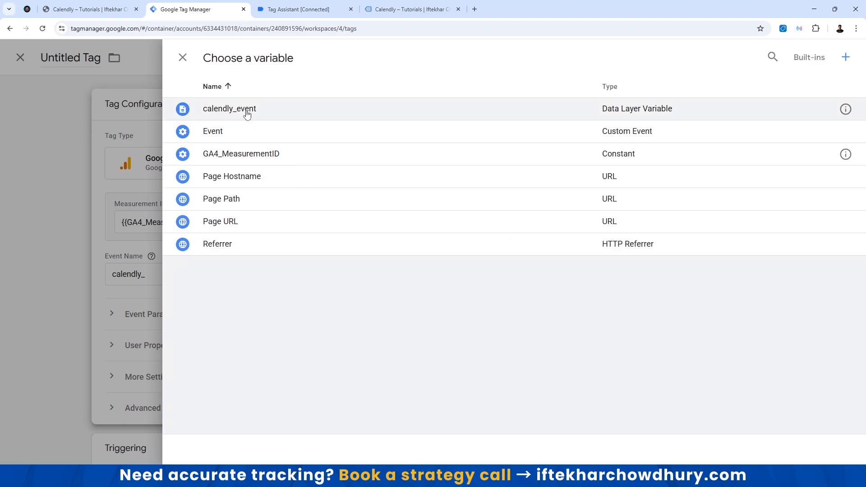
{"action": "left_click", "coordinate": [243, 110]}
{"action": "left_click", "coordinate": [308, 276]}
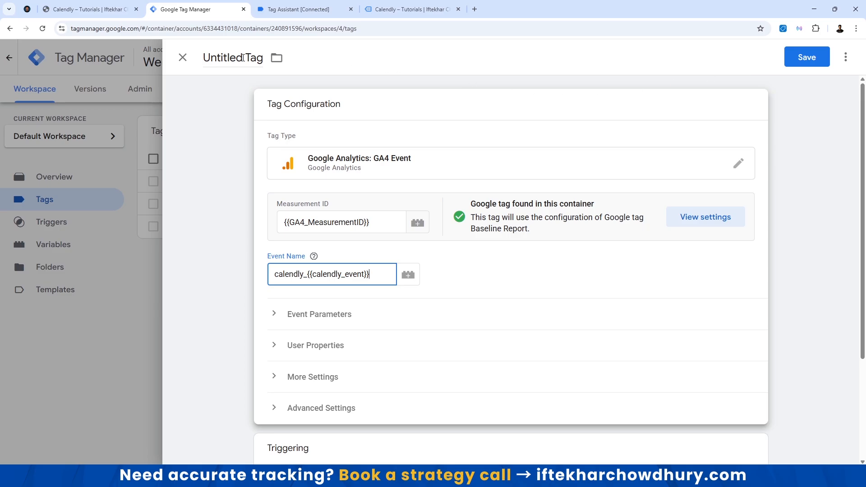
Assign calendly_custom_event as the firing trigger of the GA4 event tag.
{"action": "scroll", "coordinate": [375, 307], "scroll_direction": "down", "scroll_amount": 3}
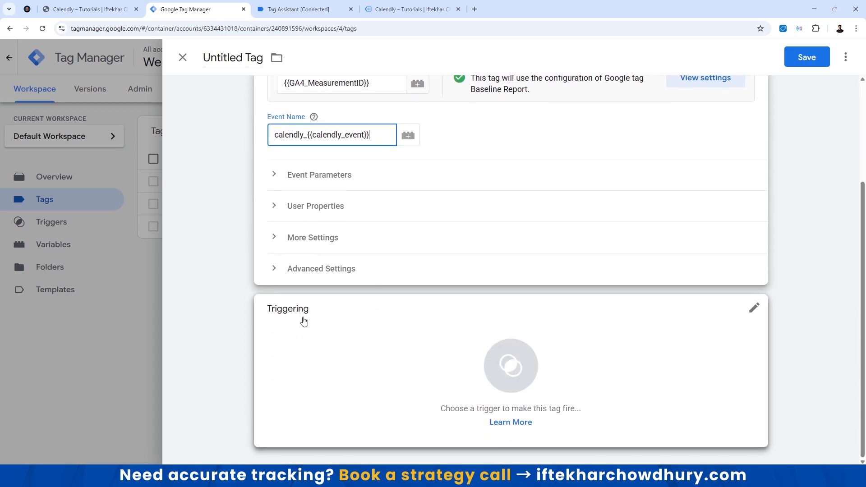
{"action": "left_click", "coordinate": [710, 319]}
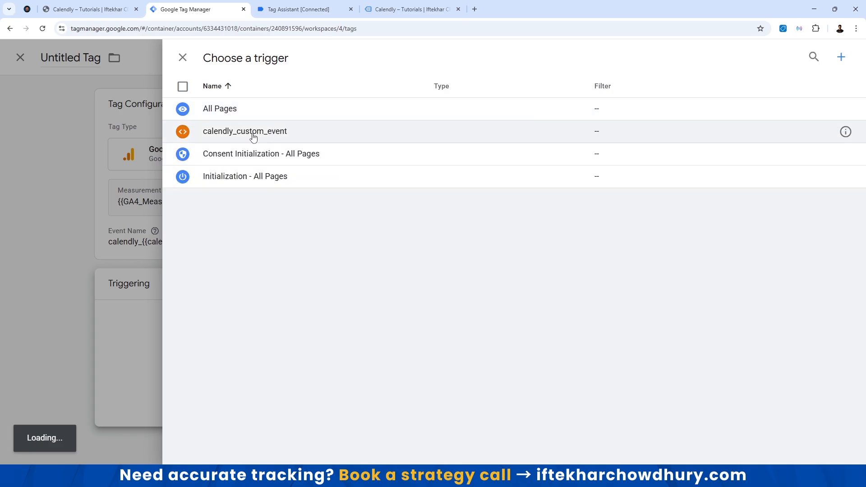
{"action": "left_click", "coordinate": [244, 135]}
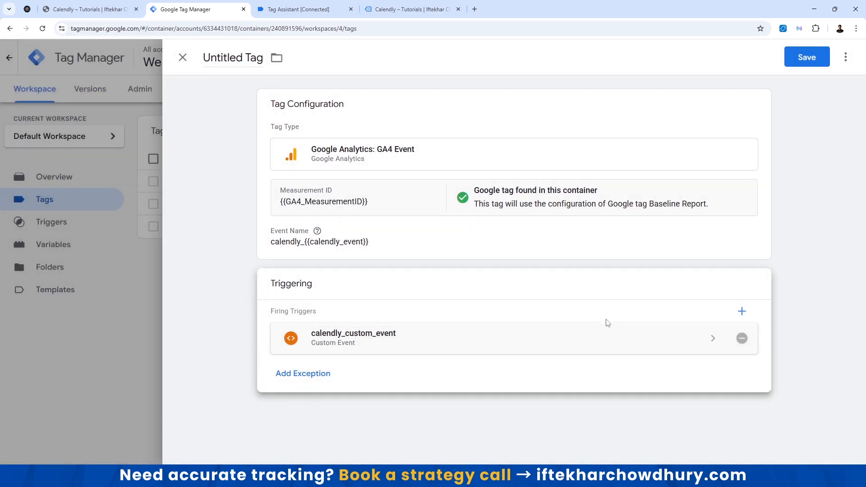
Name the tag Calendly_Event_Schedule and save it.
{"action": "left_click", "coordinate": [239, 54]}
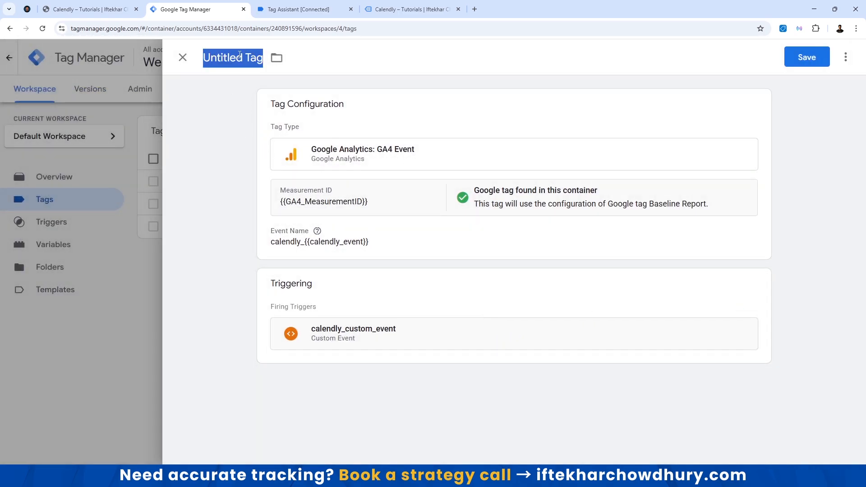
{"action": "type", "text": "Ca"}
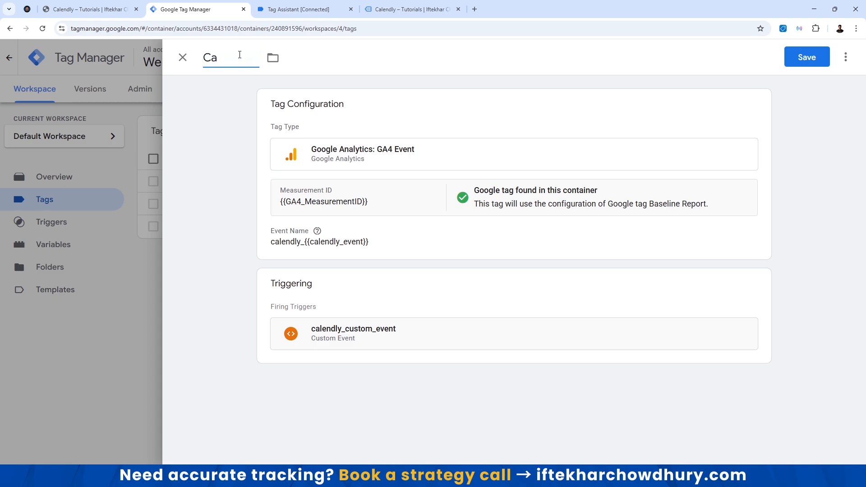
{"action": "type", "text": "lendly_Event_Schedule"}
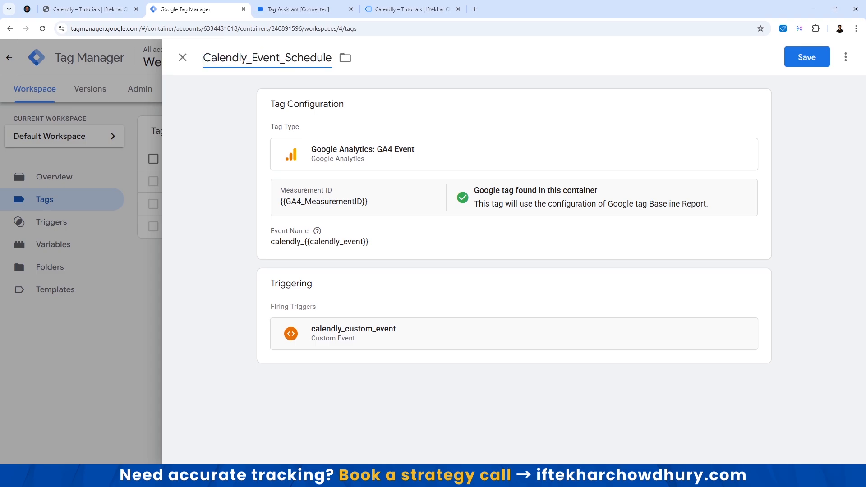
{"action": "left_click", "coordinate": [807, 60]}
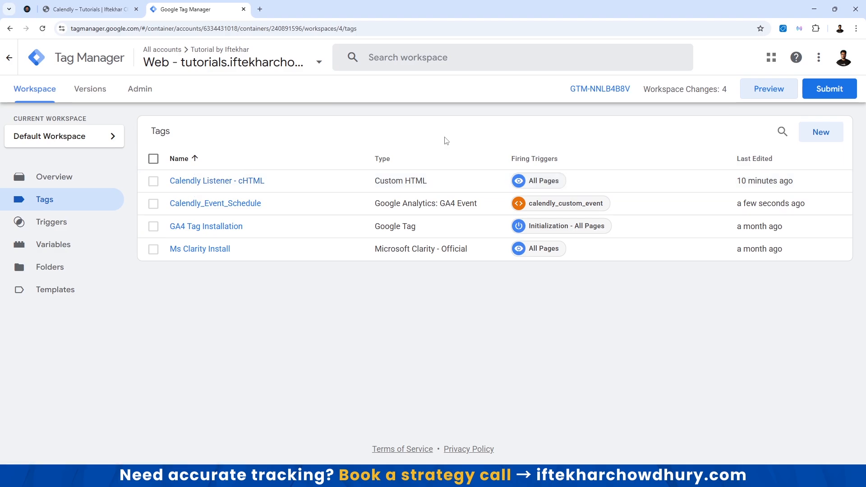
Start the container's preview mode and connect Tag Assistant to the website's Calendly booking page.
{"action": "left_click", "coordinate": [776, 91]}
{"action": "left_click", "coordinate": [353, 283]}
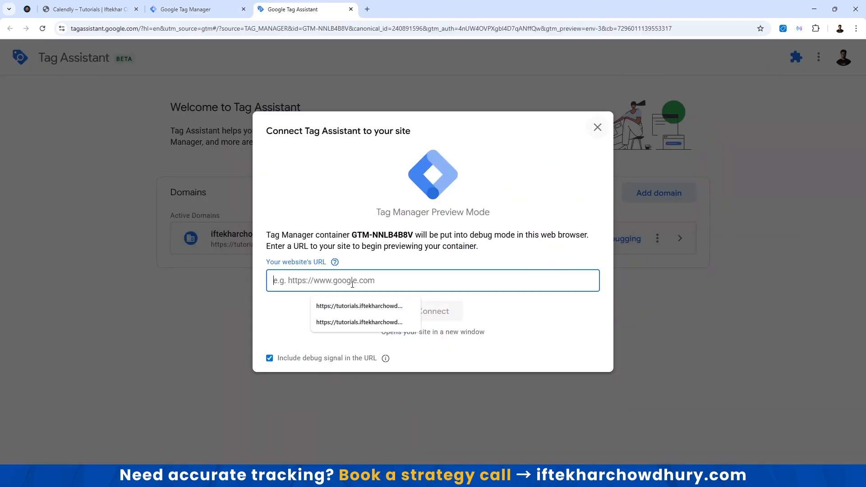
{"action": "left_click", "coordinate": [360, 306]}
{"action": "left_click", "coordinate": [433, 312]}
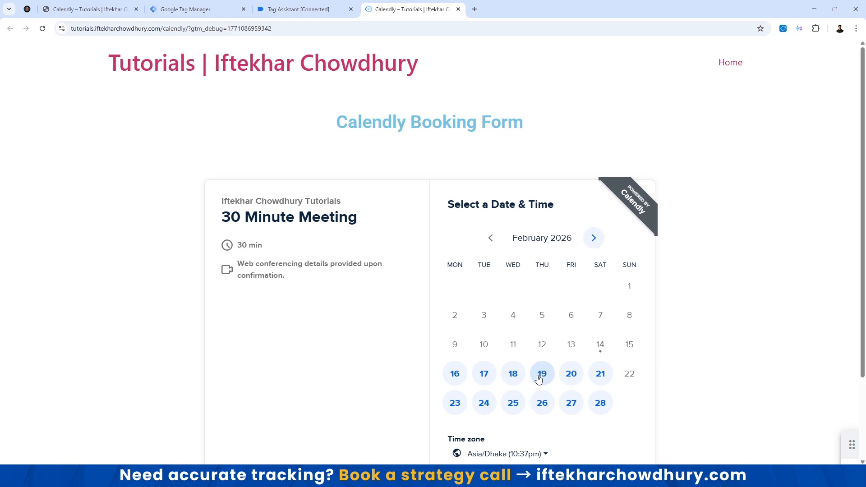
Select Wednesday, February 18 at 12:00am for the 30 Minute Meeting and continue to the booking details.
{"action": "left_click", "coordinate": [515, 376]}
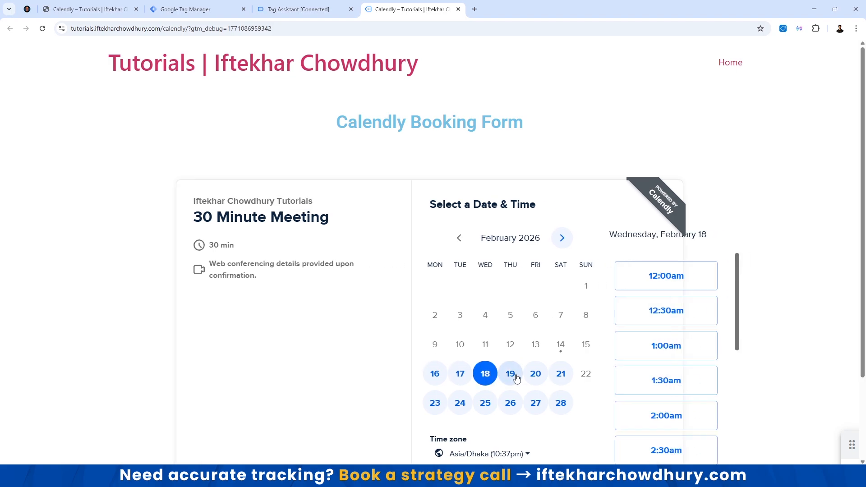
{"action": "left_click", "coordinate": [621, 281]}
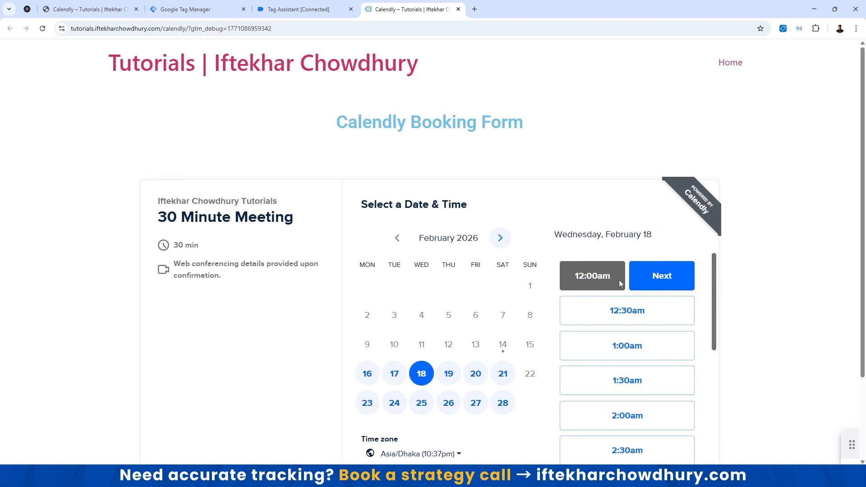
{"action": "left_click", "coordinate": [659, 278]}
Fill in a test name and e-mail in the booking details and schedule the event.
{"action": "left_click", "coordinate": [388, 237]}
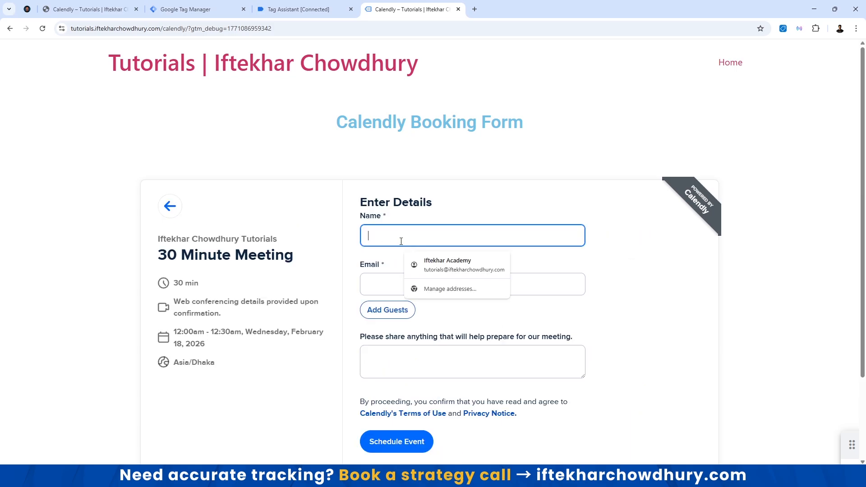
{"action": "type", "text": "test"}
{"action": "left_click", "coordinate": [393, 284]}
{"action": "type", "text": "tes"}
{"action": "left_click", "coordinate": [433, 311]}
{"action": "left_click", "coordinate": [397, 443]}
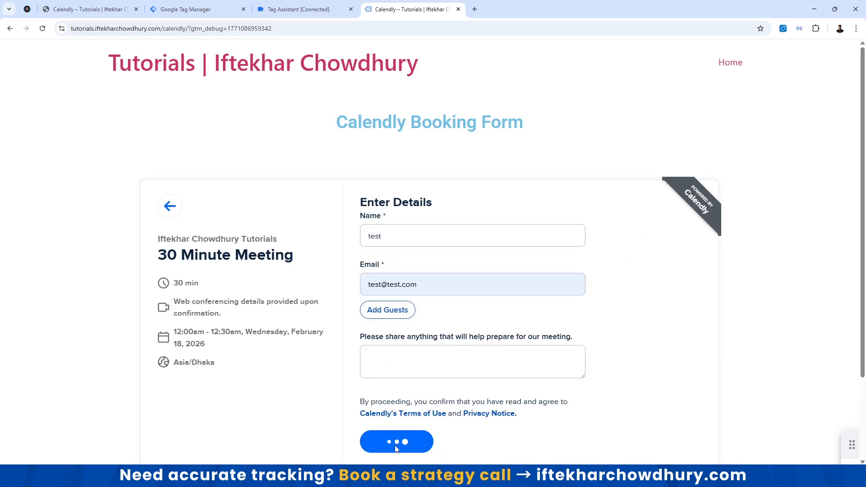
{"action": "scroll", "coordinate": [427, 292], "scroll_direction": "down", "scroll_amount": 1}
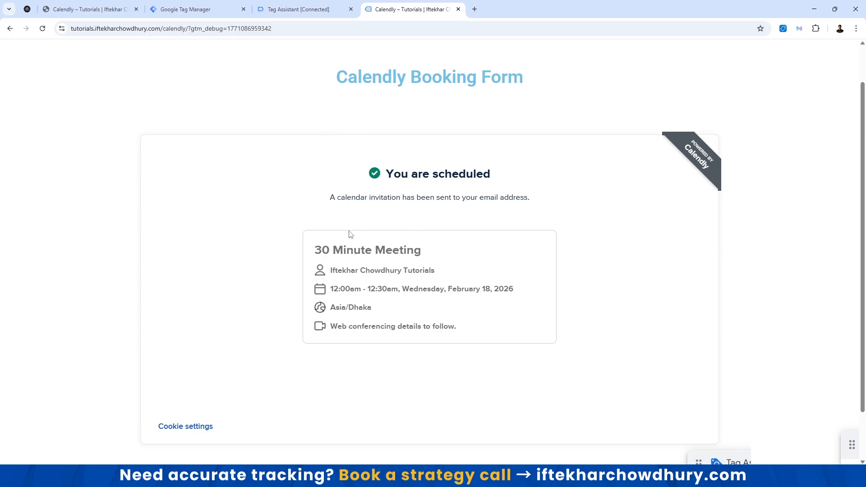
Switch to Google Analytics by opening analytics.google.com in a new browser tab.
{"action": "left_click", "coordinate": [475, 9]}
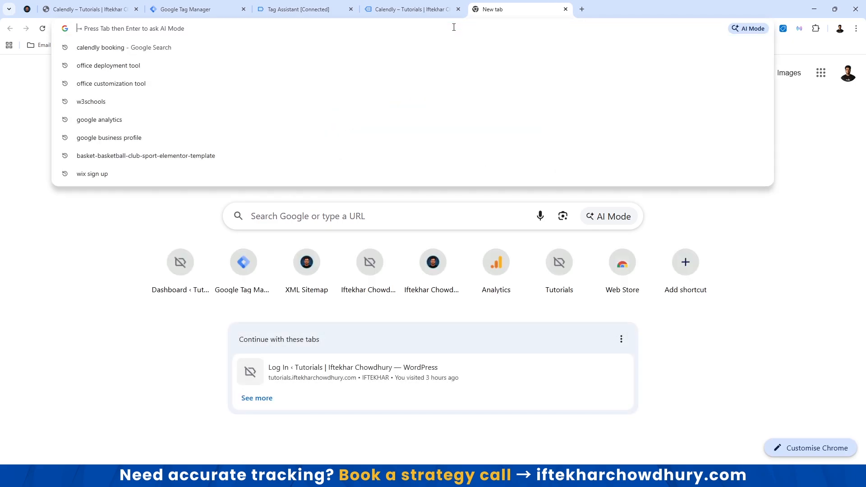
{"action": "type", "text": "analytics.google.com"}
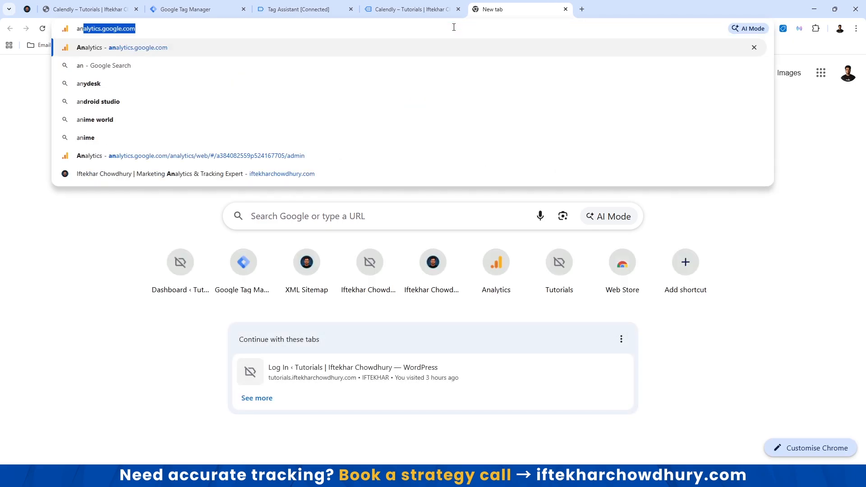
{"action": "key", "text": "Return"}
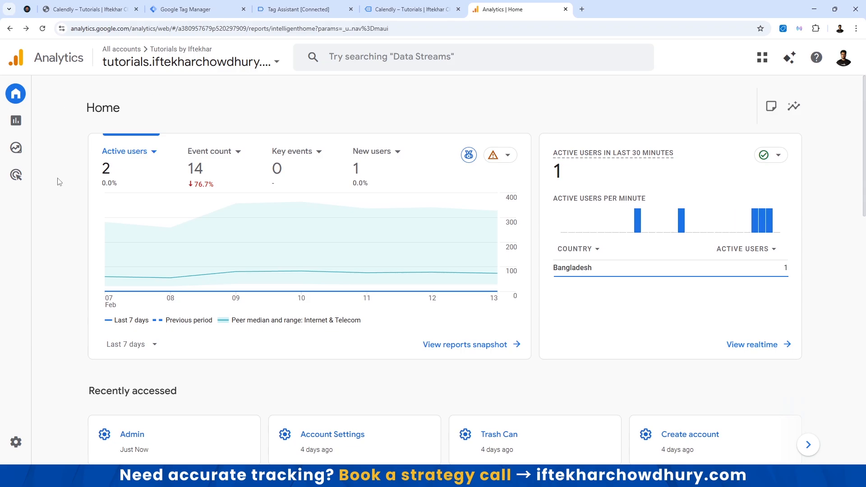
Open DebugView from the property's data display settings and examine the Calendly events in the timeline.
{"action": "left_click", "coordinate": [17, 446]}
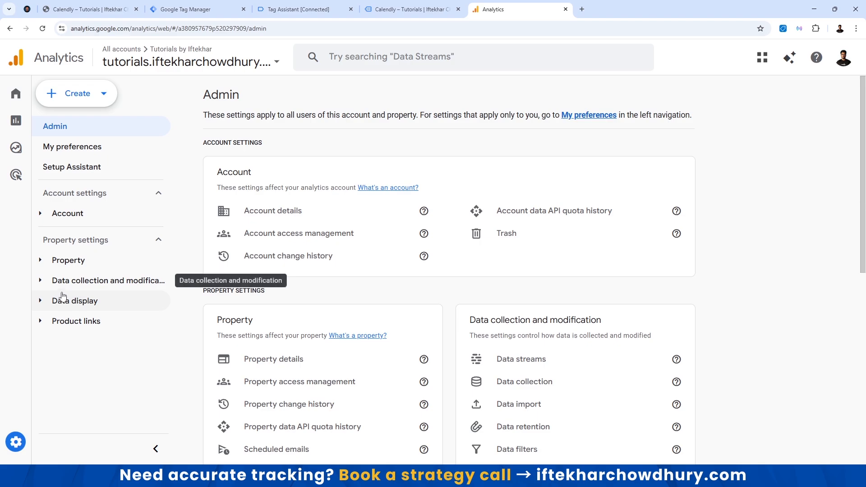
{"action": "left_click", "coordinate": [63, 301]}
{"action": "scroll", "coordinate": [71, 347], "scroll_direction": "down", "scroll_amount": 3}
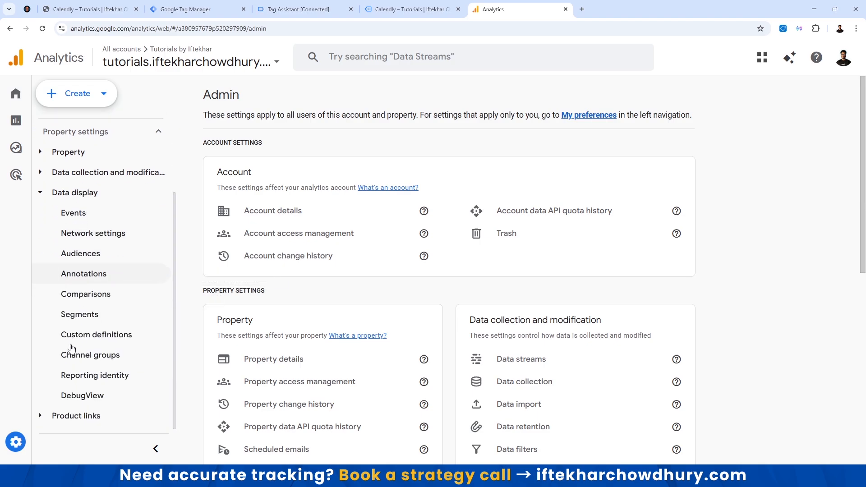
{"action": "left_click", "coordinate": [74, 400]}
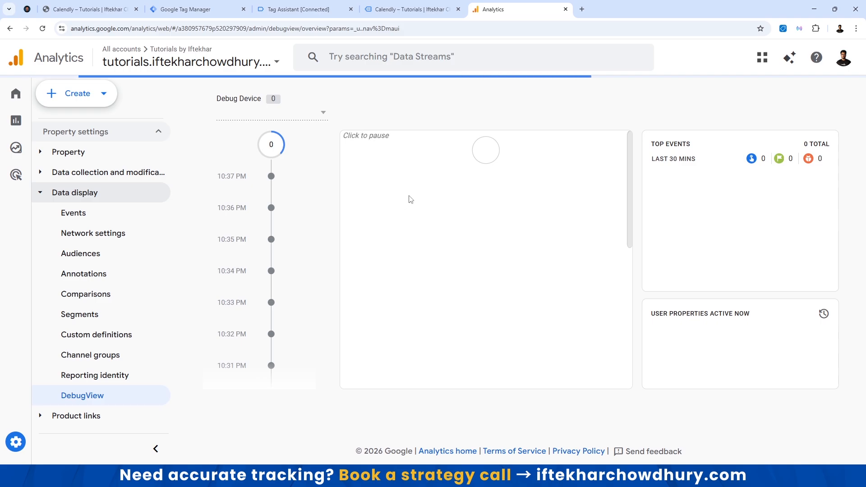
{"action": "scroll", "coordinate": [485, 208], "scroll_direction": "down", "scroll_amount": 3}
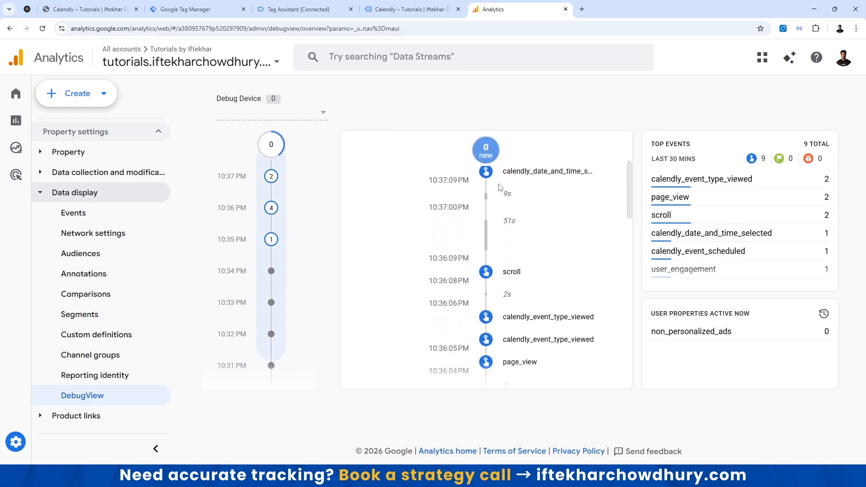
{"action": "scroll", "coordinate": [504, 297], "scroll_direction": "down", "scroll_amount": 2}
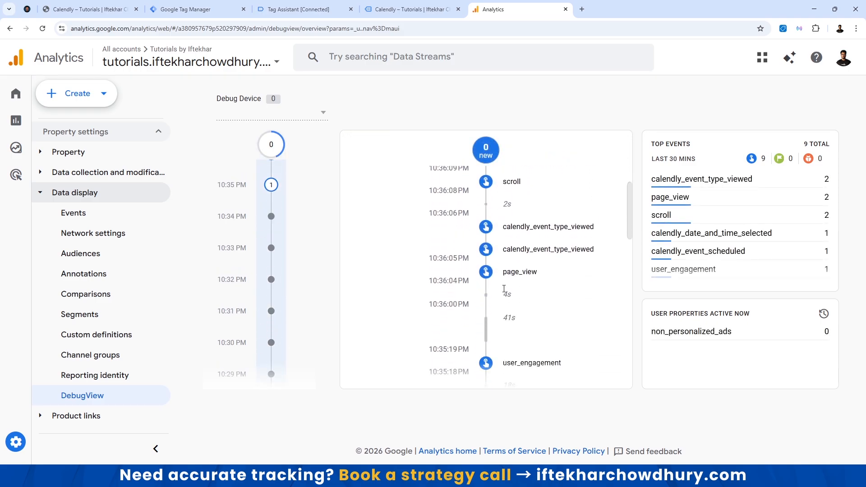
{"action": "scroll", "coordinate": [519, 237], "scroll_direction": "up", "scroll_amount": 4}
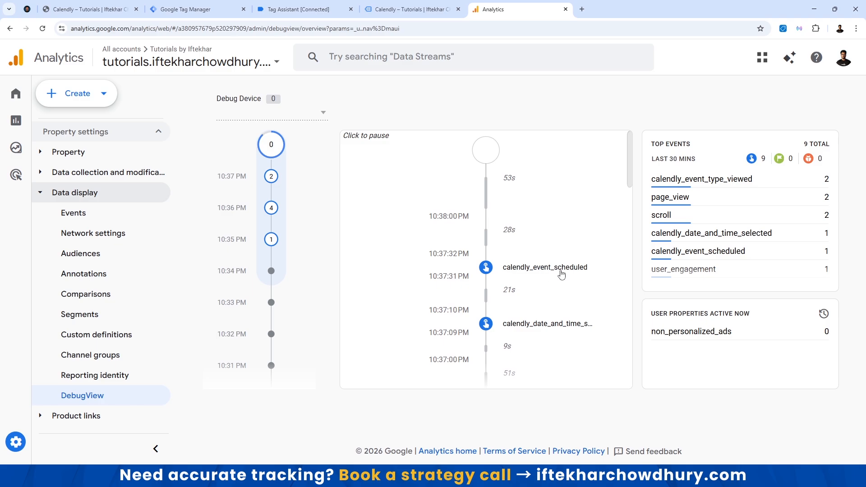
Open the Events report under Engagement, dismiss the Business objective collection notice, and review the event name table.
{"action": "left_click", "coordinate": [30, 121]}
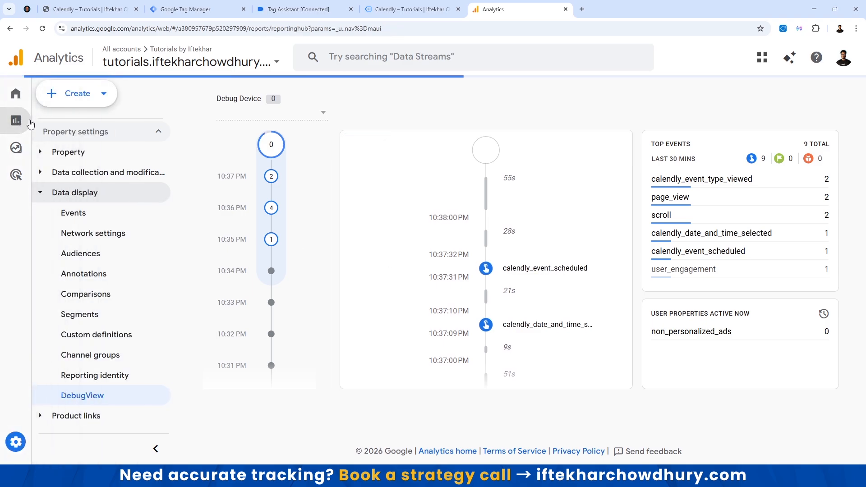
{"action": "left_click", "coordinate": [50, 201]}
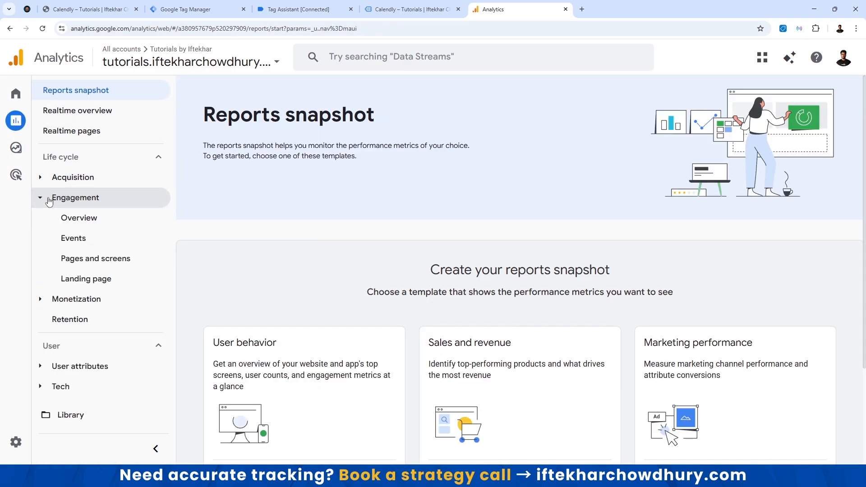
{"action": "left_click", "coordinate": [81, 242]}
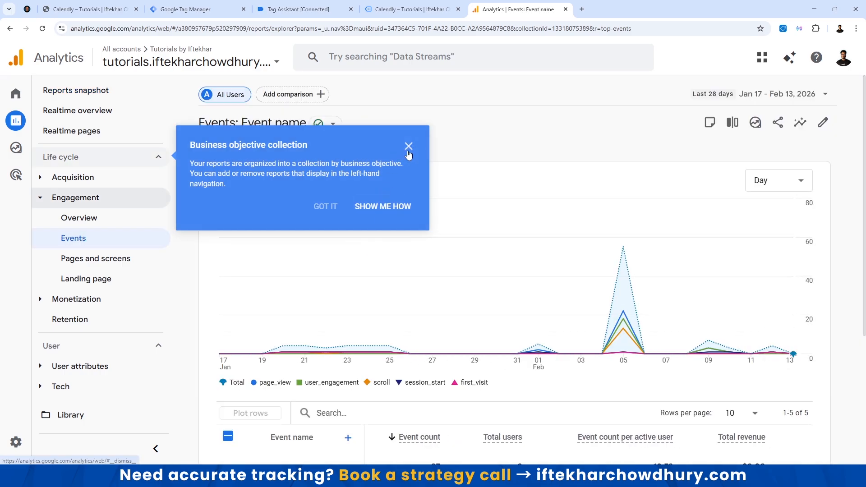
{"action": "left_click", "coordinate": [408, 147]}
{"action": "scroll", "coordinate": [369, 232], "scroll_direction": "down", "scroll_amount": 5}
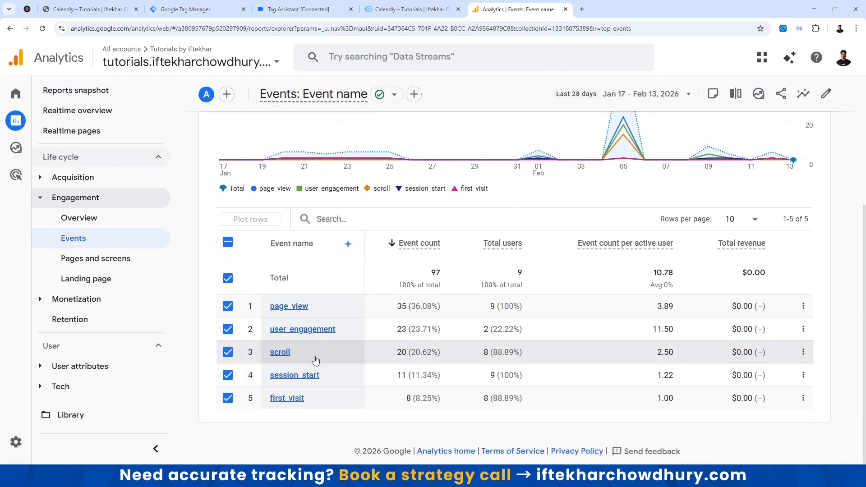